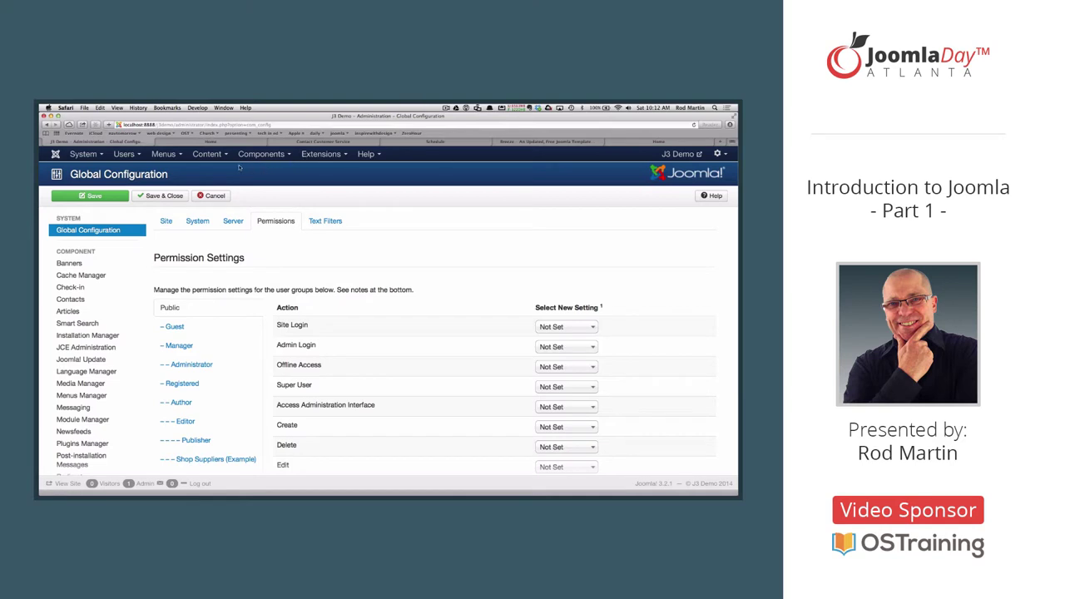
Step: Open the article category list, look over the existing categories, and check the site's front end before returning to the administration
left_click(210, 155)
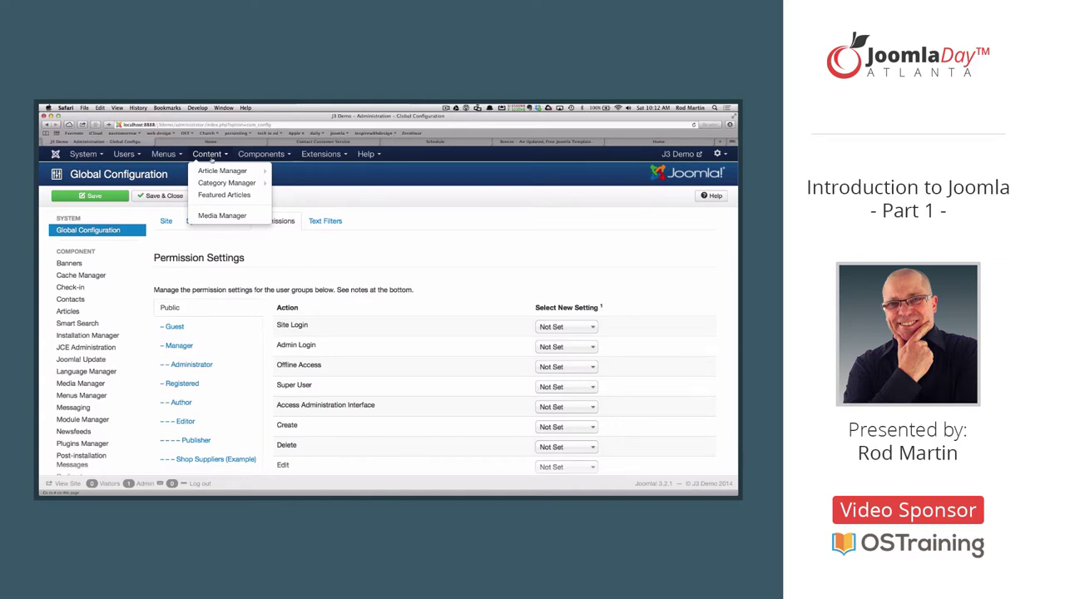
mouse_move(213, 183)
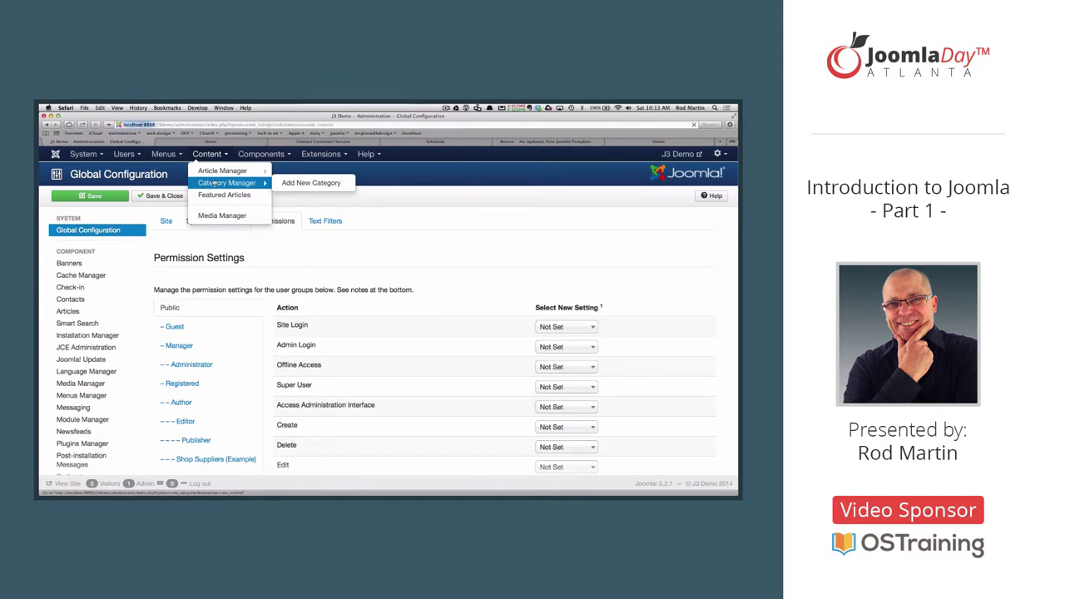
left_click(213, 183)
scroll(214, 181, "down", 5)
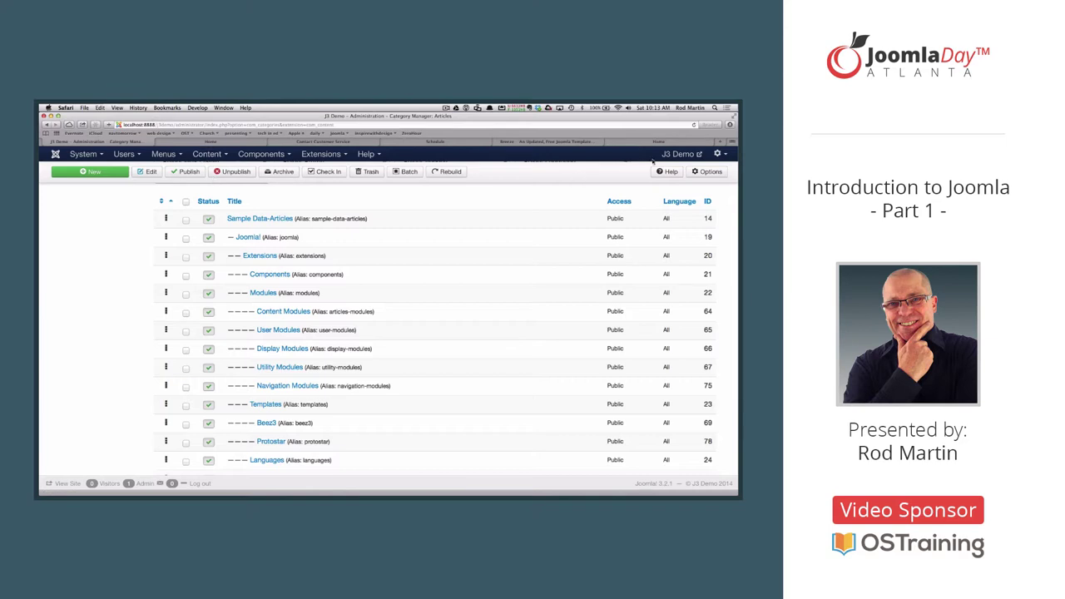
left_click(679, 154)
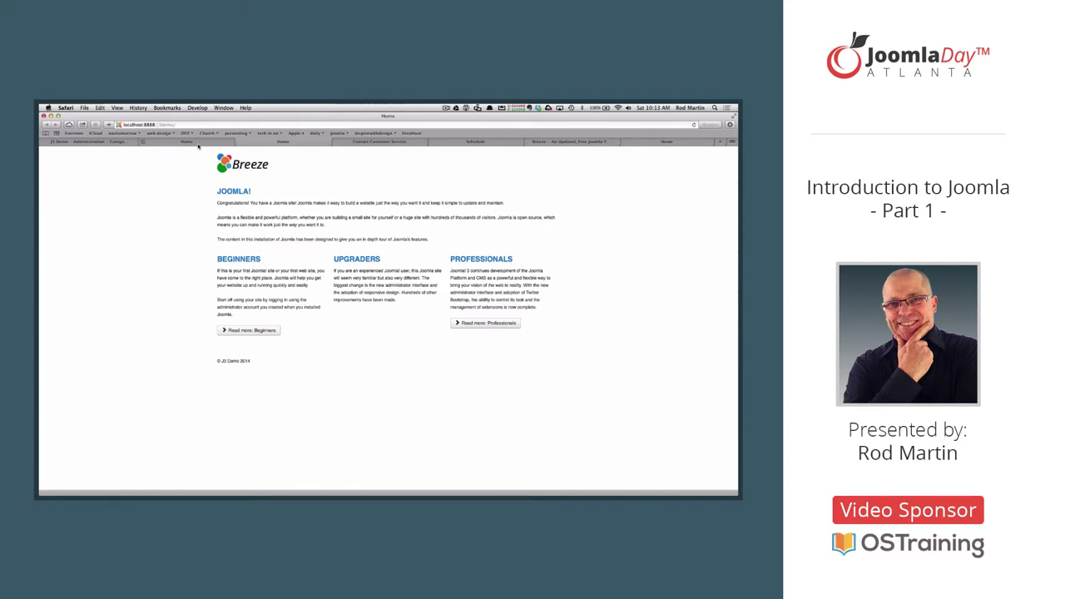
left_click(89, 143)
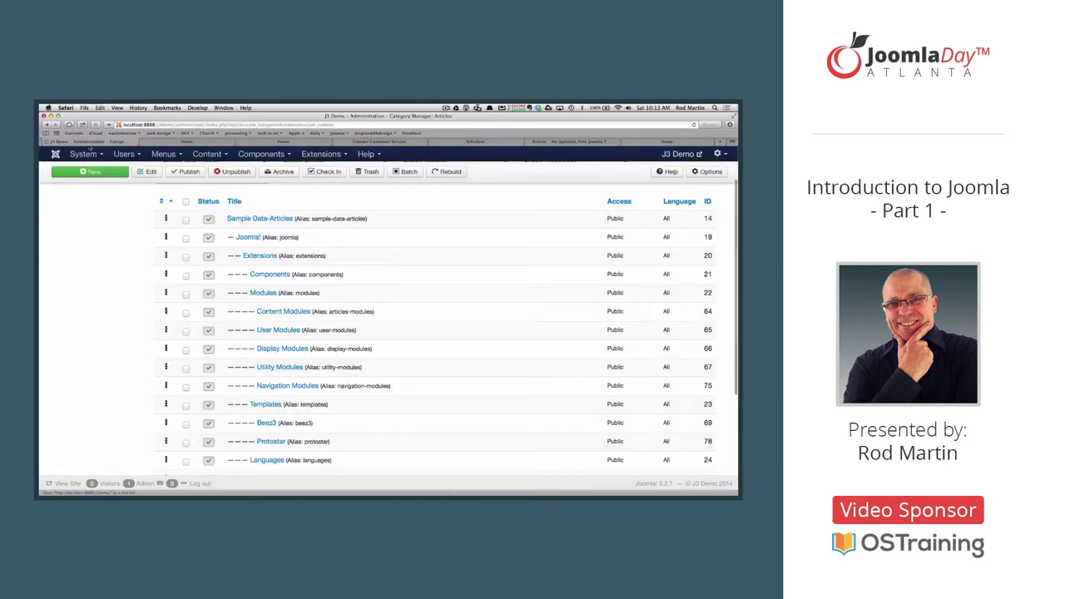
Step: Make protostar - Default the site's default template style, and reload the front-end home page to view it enlarged
left_click(317, 155)
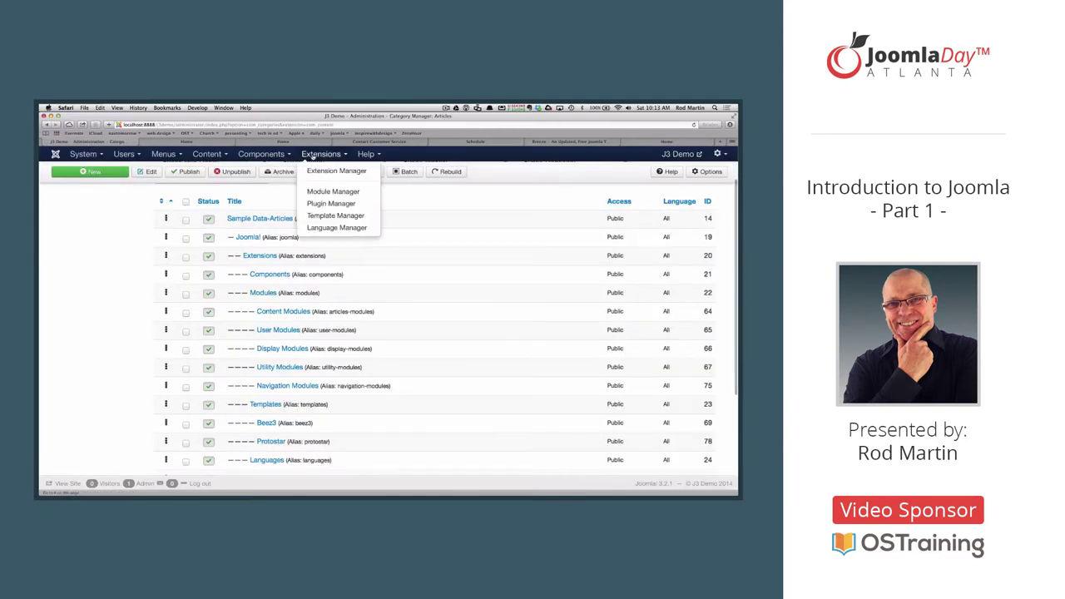
left_click(335, 215)
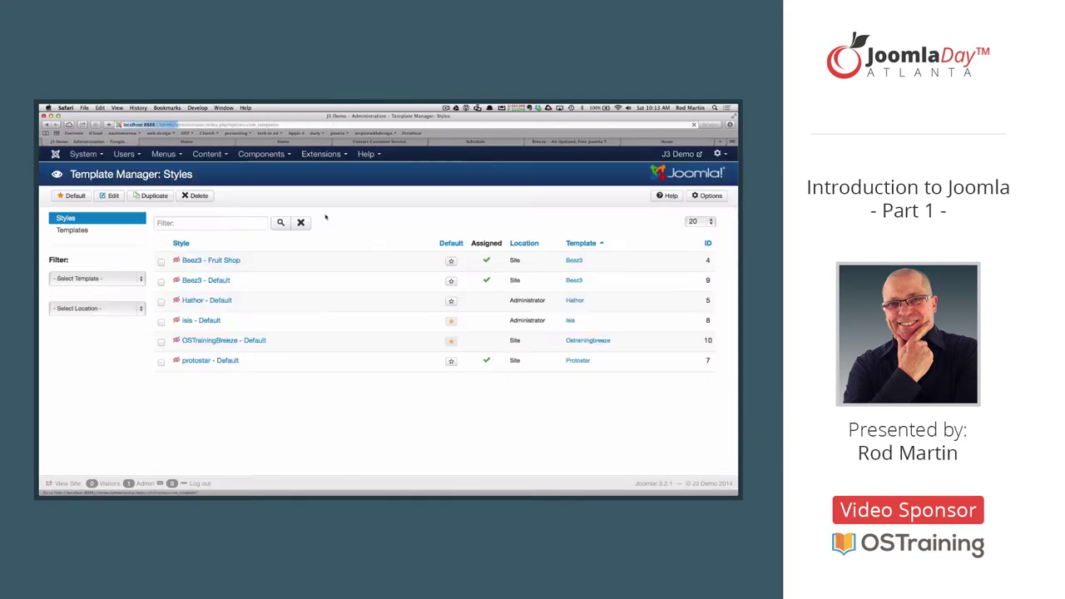
left_click(451, 360)
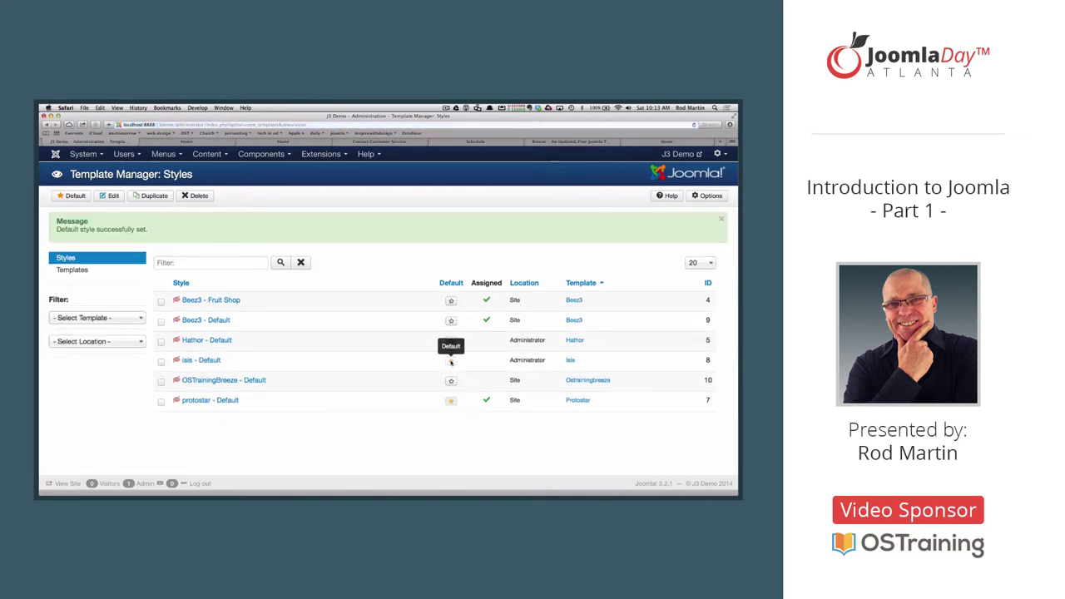
left_click(212, 143)
key("super+r")
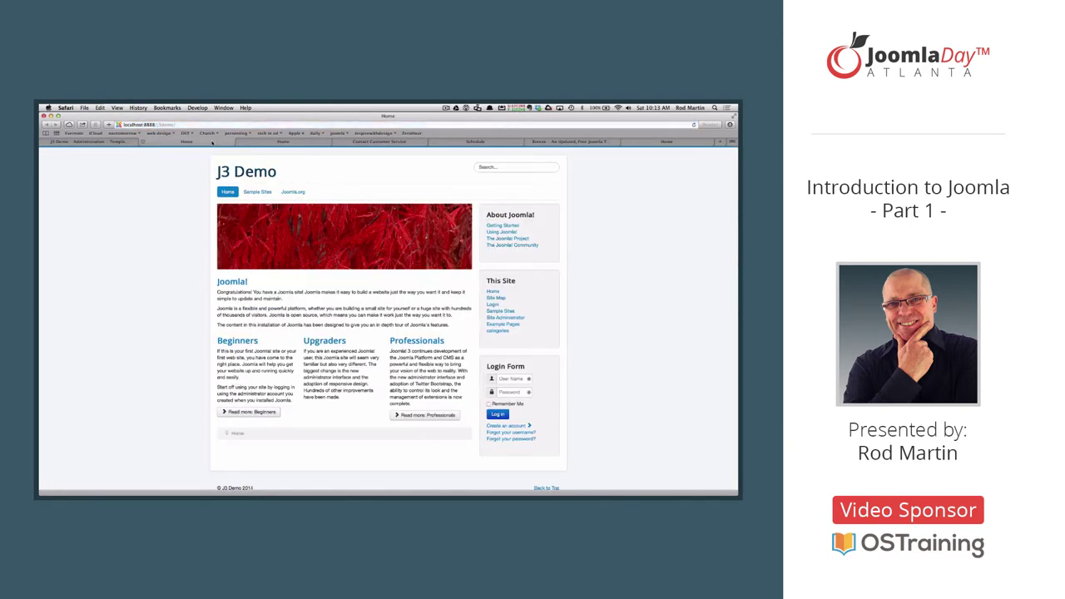
key("super+equal")
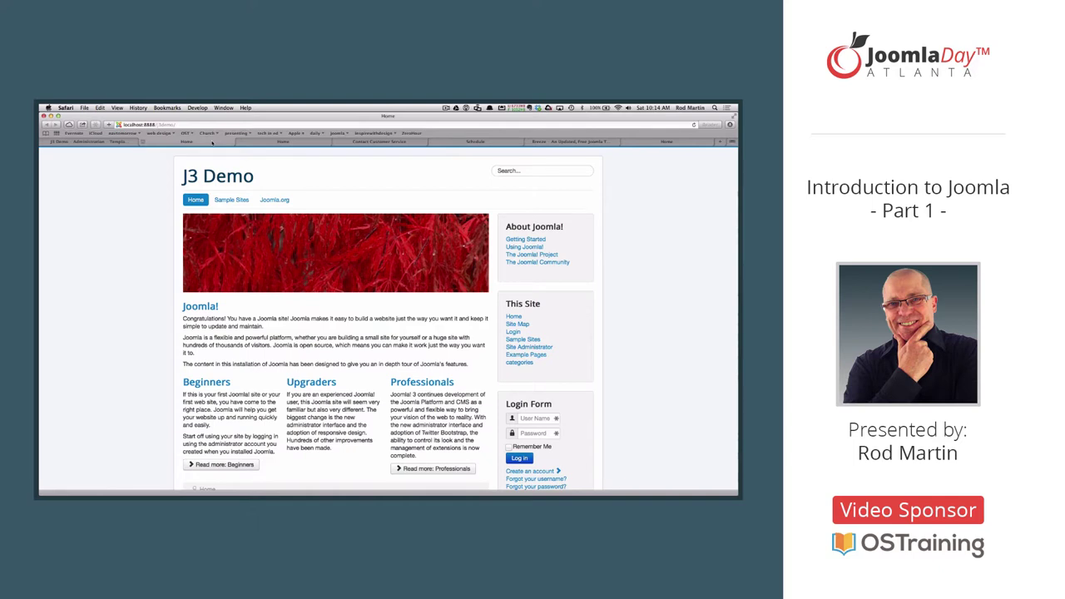
Step: Create an article category titled Sports with the description "This is the sports blog", and save it with another new category started
left_click(119, 142)
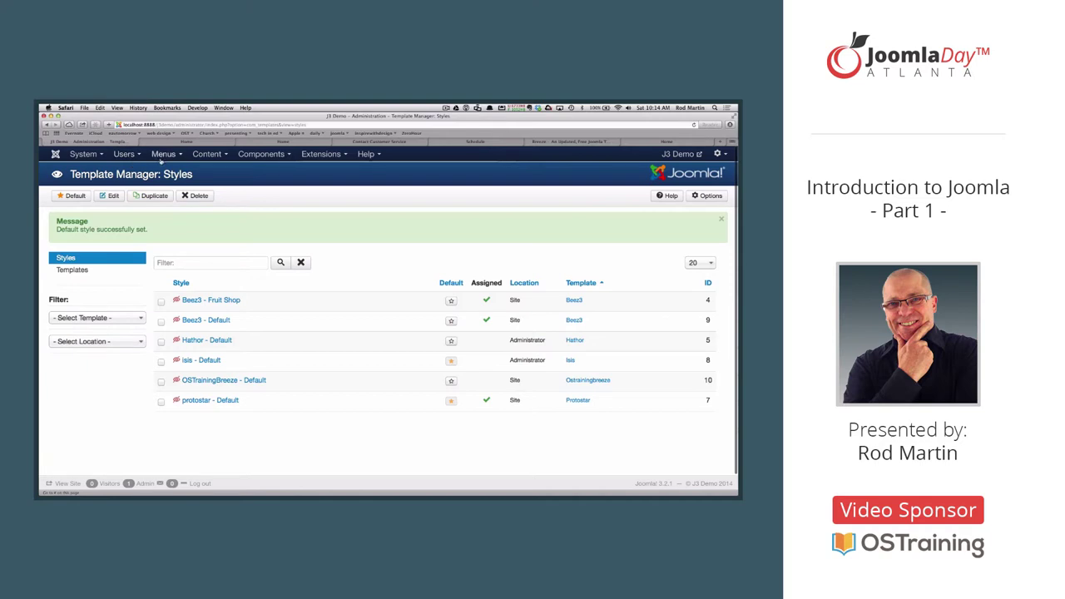
left_click(199, 154)
left_click(207, 182)
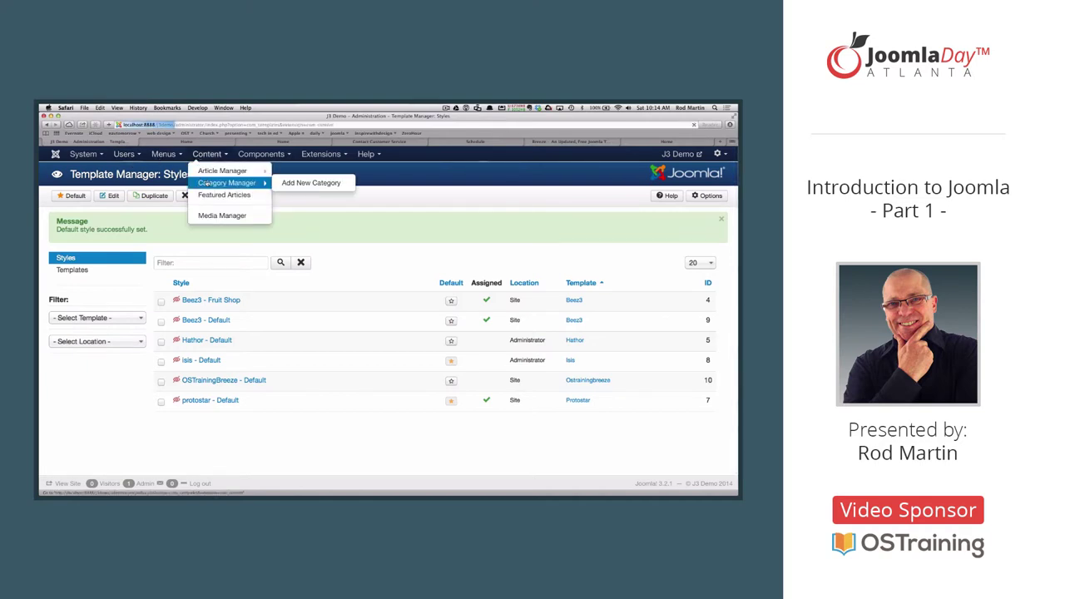
scroll(207, 182, "down", 3)
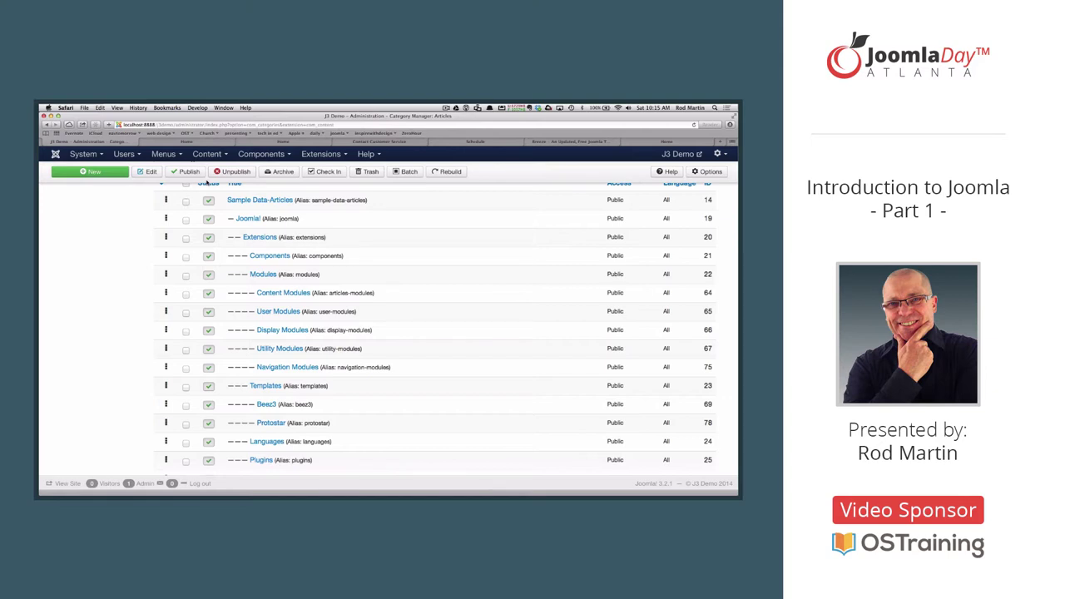
left_click(109, 173)
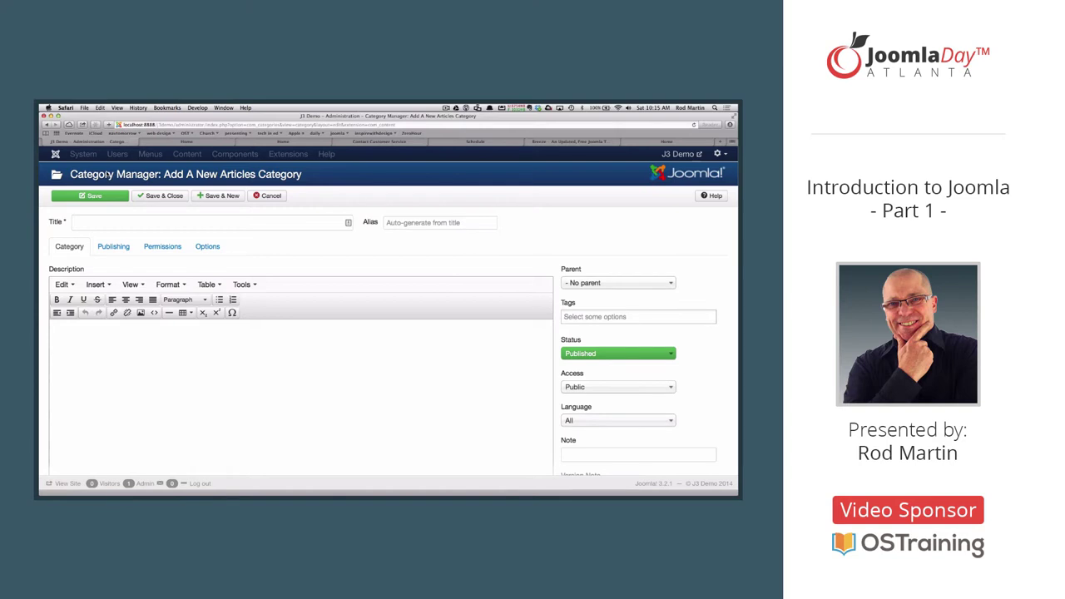
left_click(177, 224)
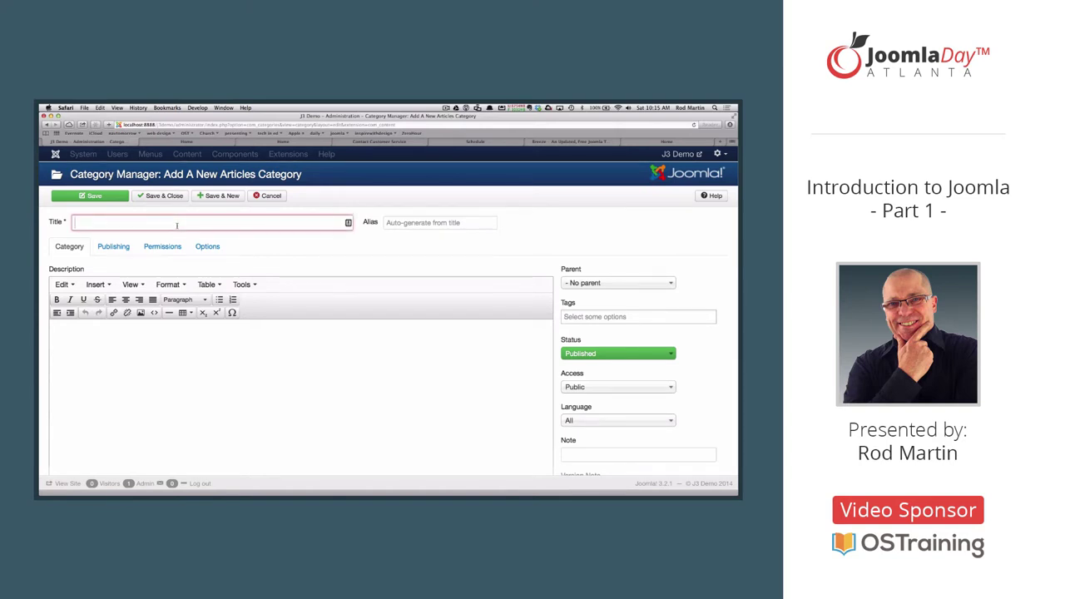
type("Sports")
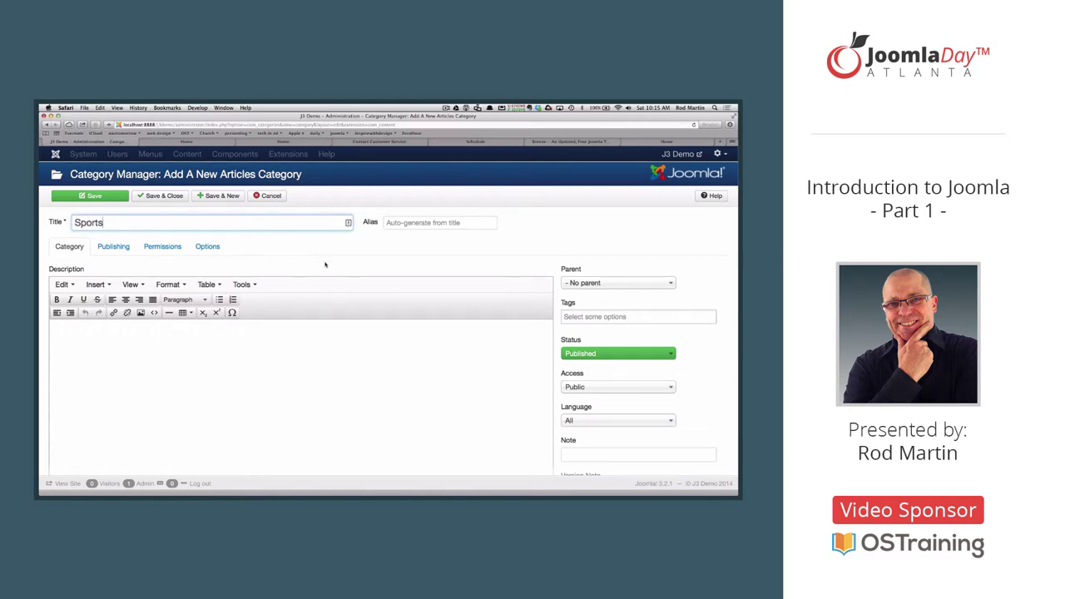
left_click(233, 361)
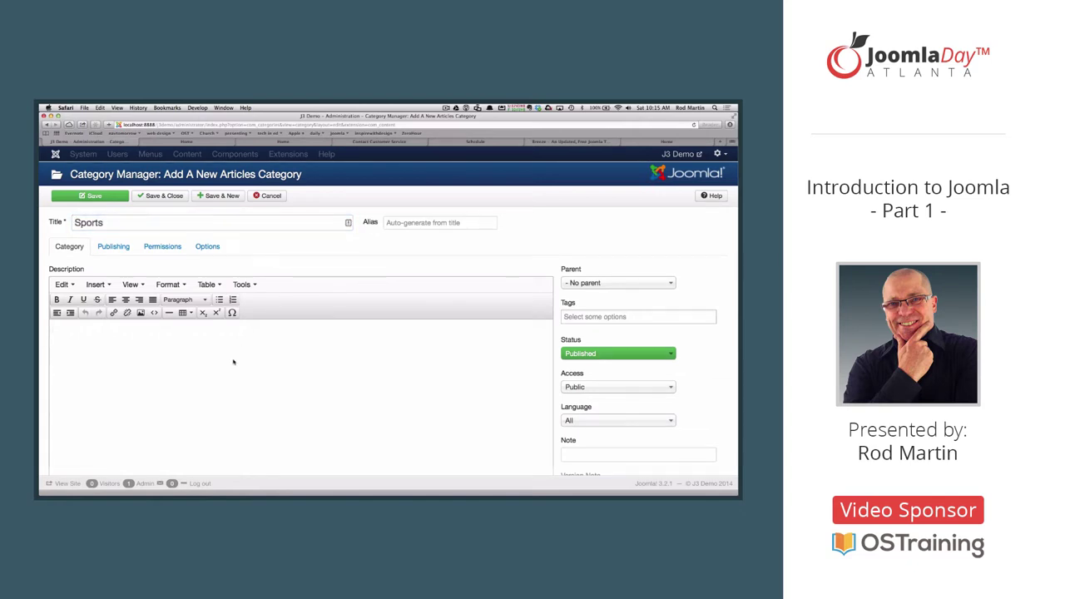
type("This is the sports blog")
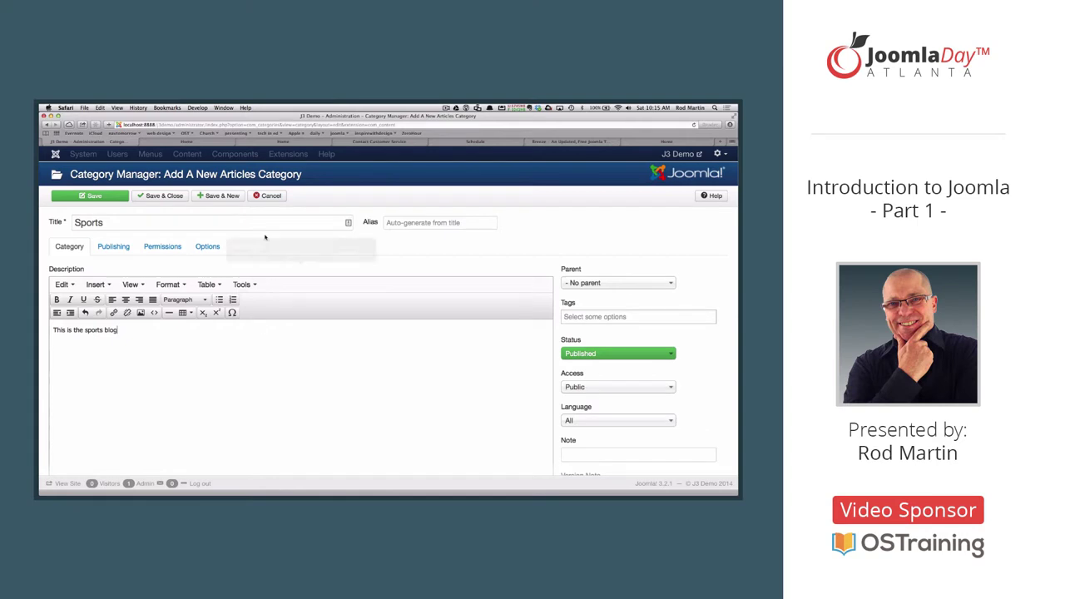
left_click(222, 196)
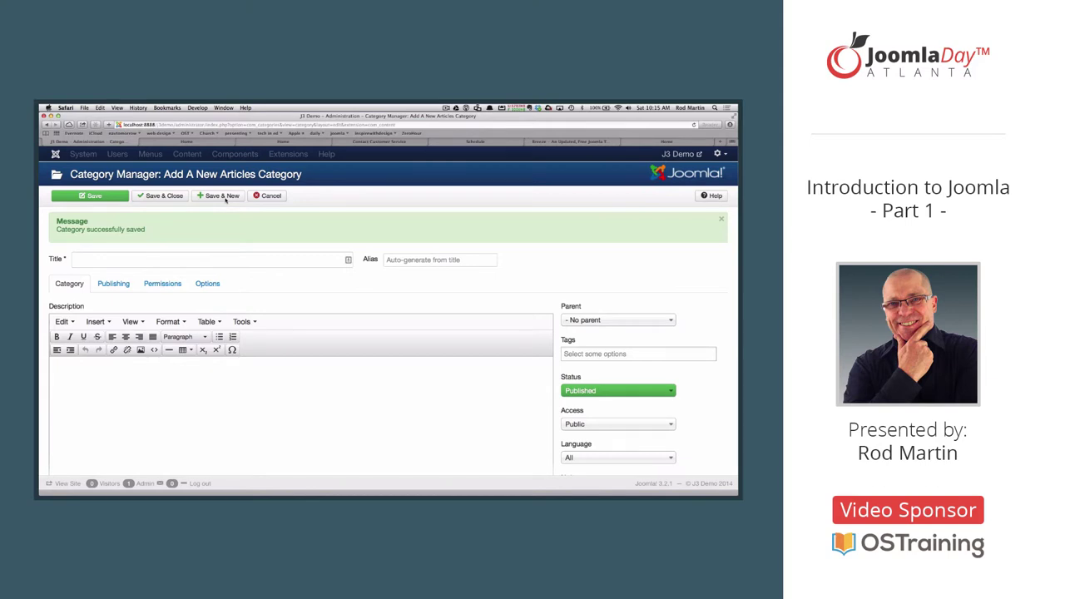
Step: Title the new category Hockey and look over its parent, tags and other settings
left_click(154, 263)
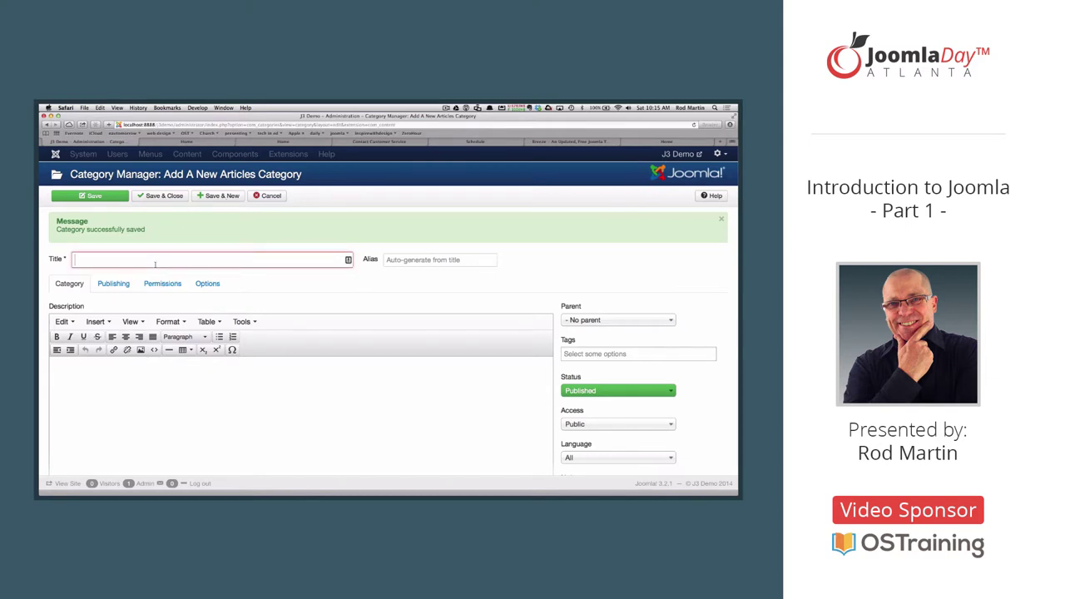
type("Hockey")
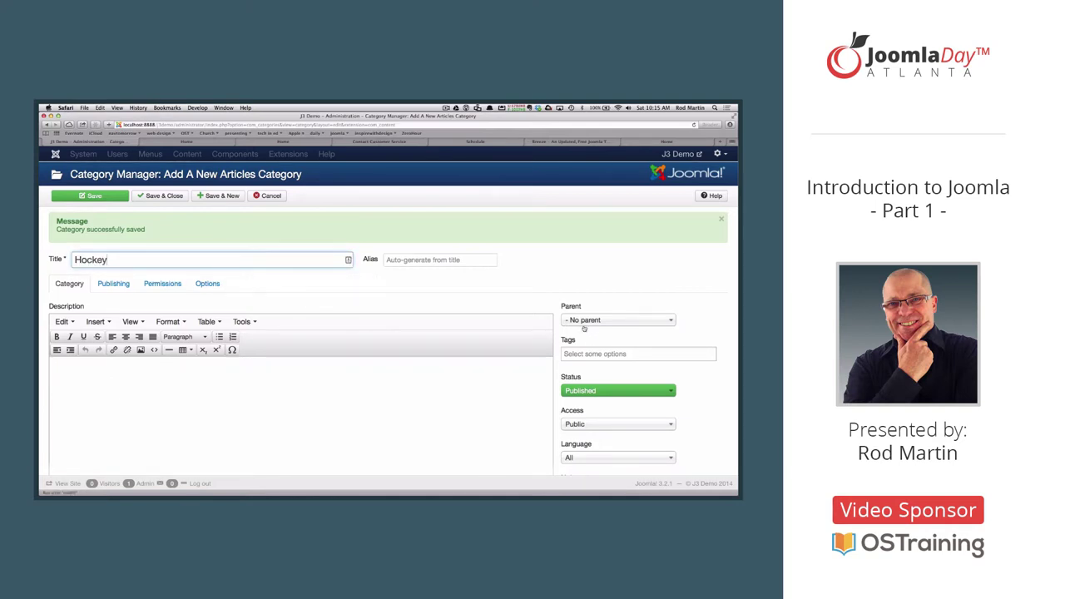
scroll(587, 330, "down", 3)
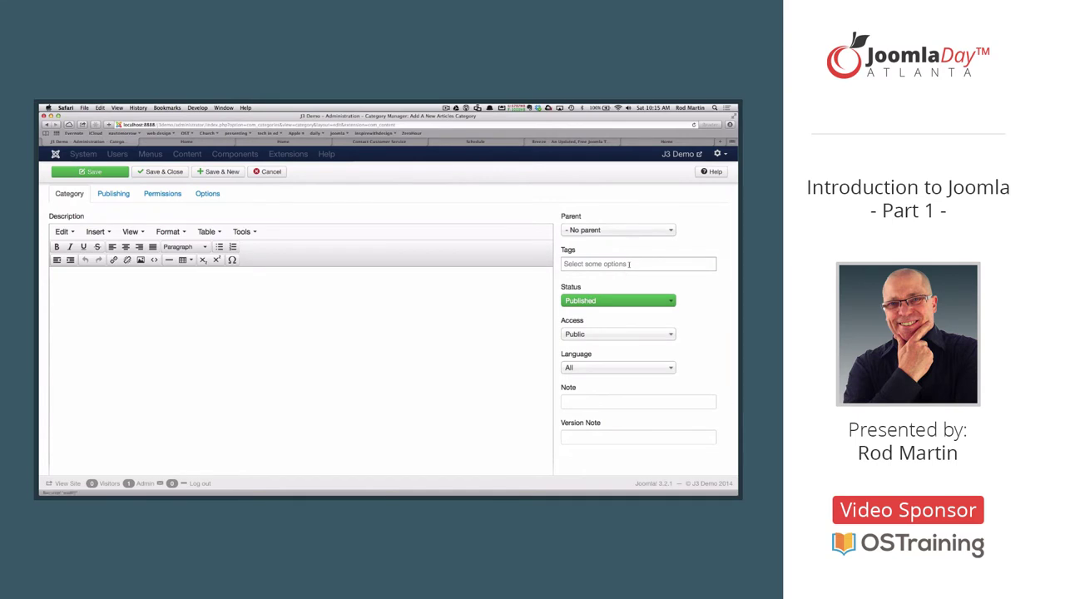
left_click(643, 232)
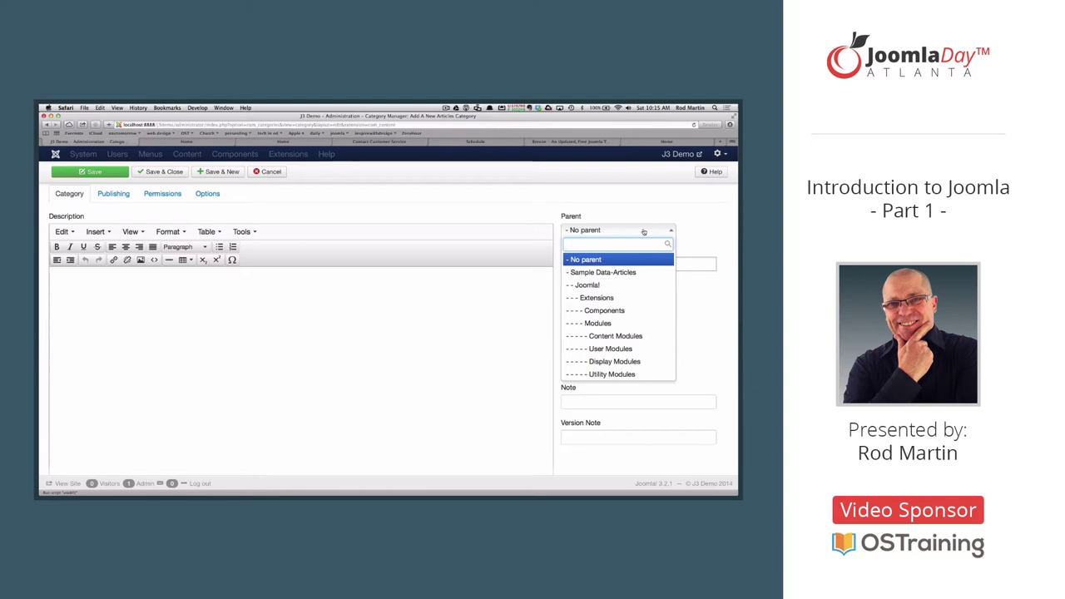
left_click(643, 231)
left_click(630, 265)
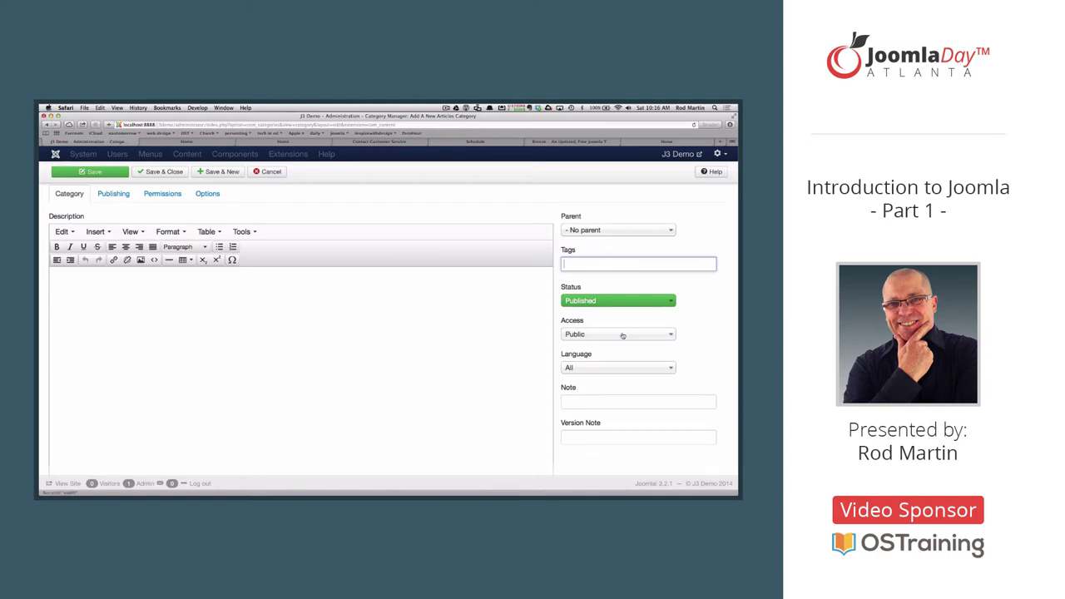
scroll(623, 335, "down", 3)
scroll(623, 335, "up", 2)
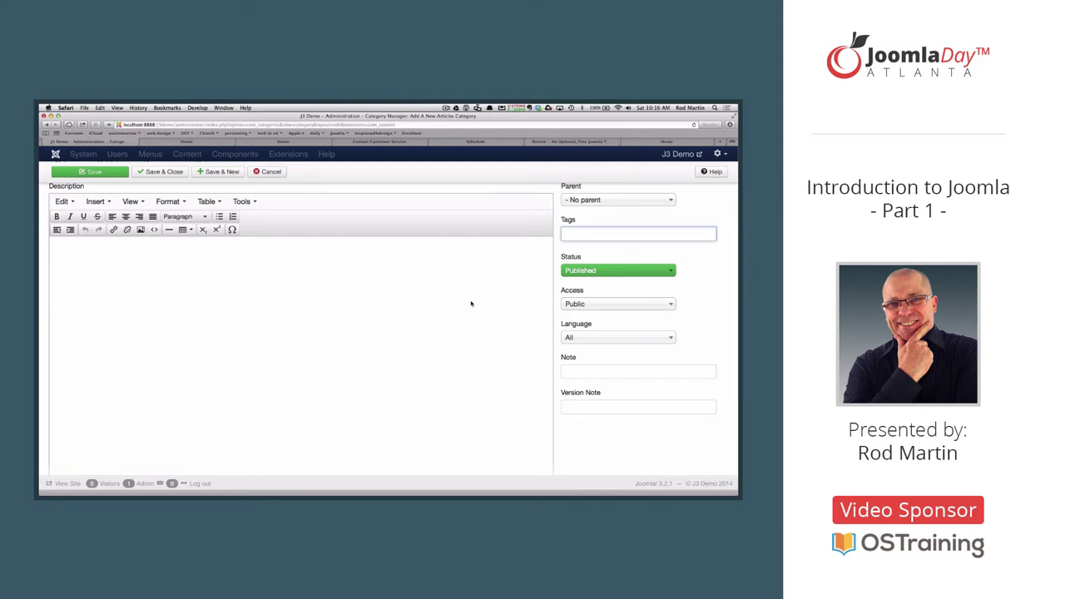
key("Return")
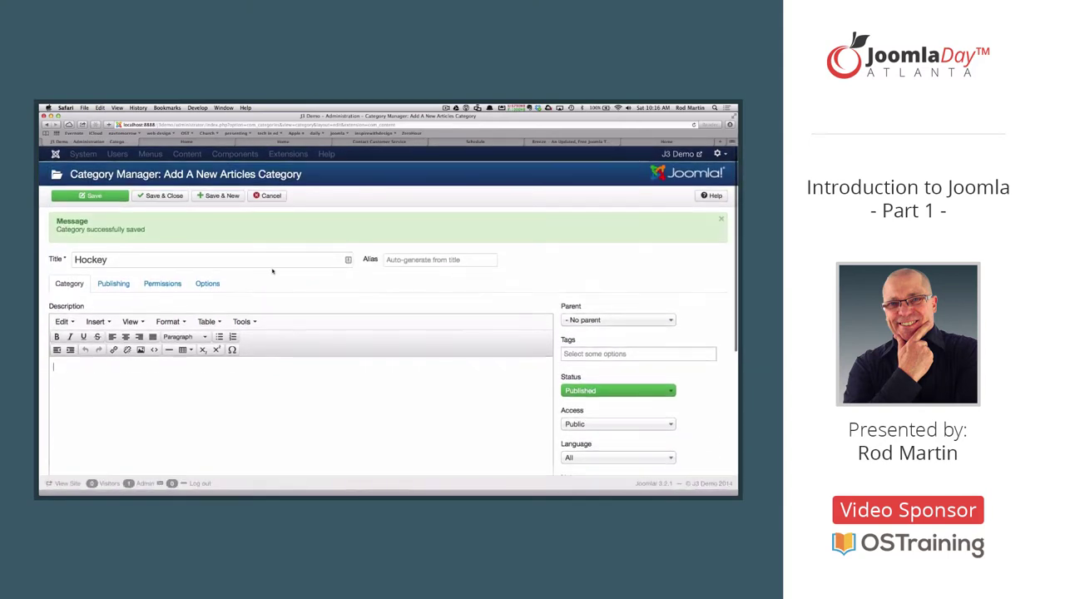
Step: Set the Hockey category's parent to Sports and save it with another new category started
left_click(613, 323)
scroll(602, 364, "down", 6)
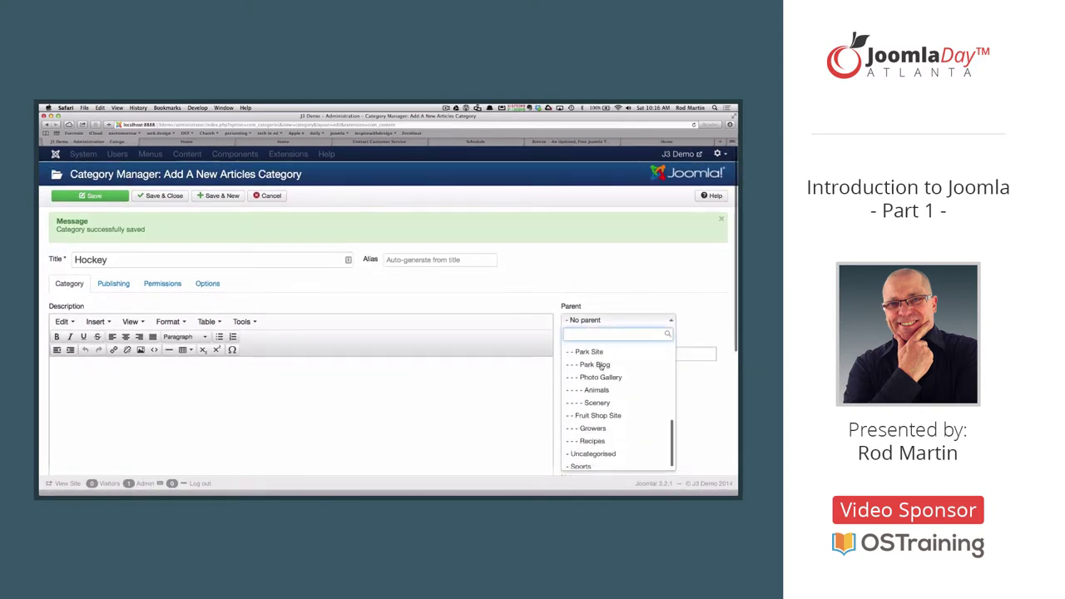
left_click(581, 231)
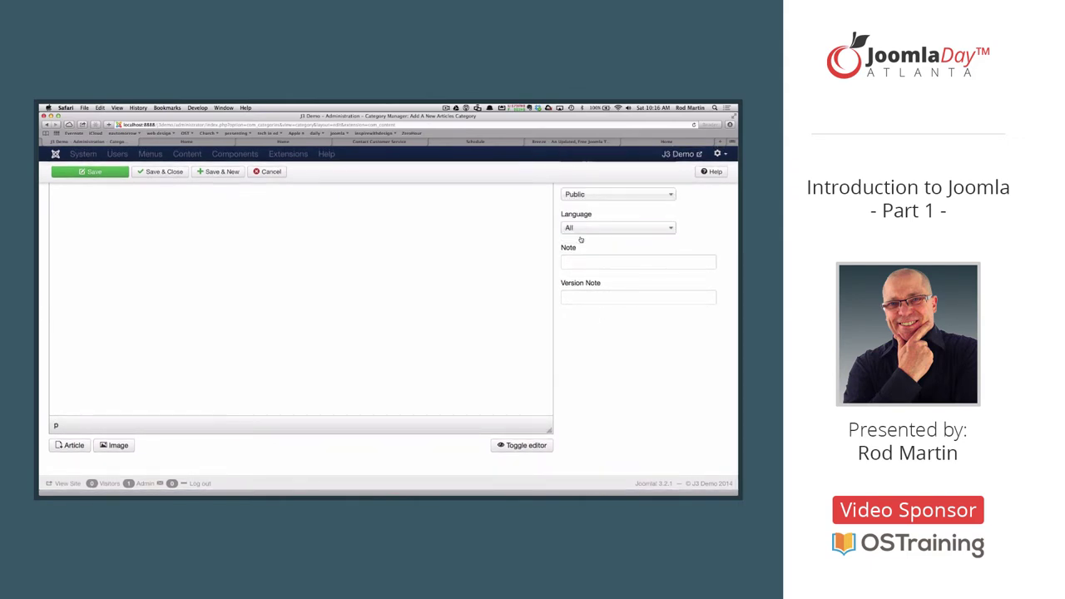
scroll(433, 236, "up", 5)
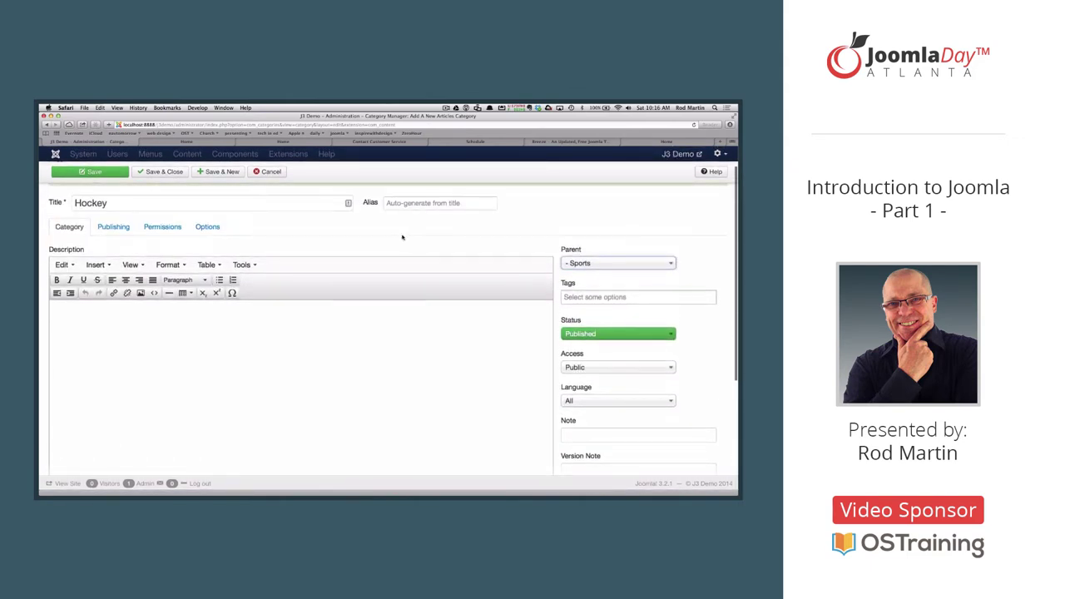
left_click(226, 173)
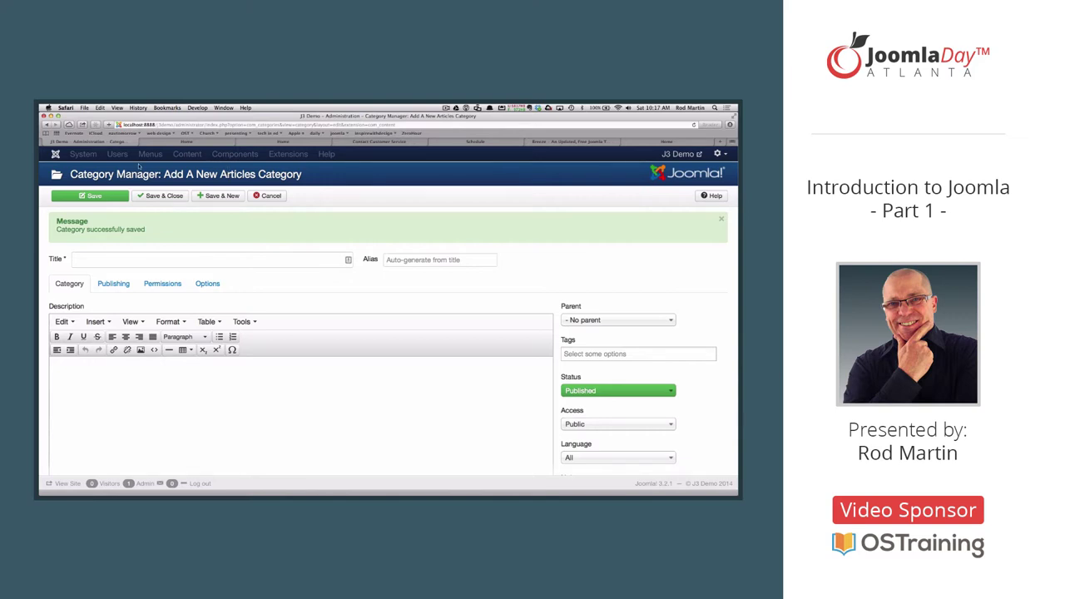
Step: Leave the blank category form unsaved and examine the batch processing options for categories, without applying any
left_click(264, 196)
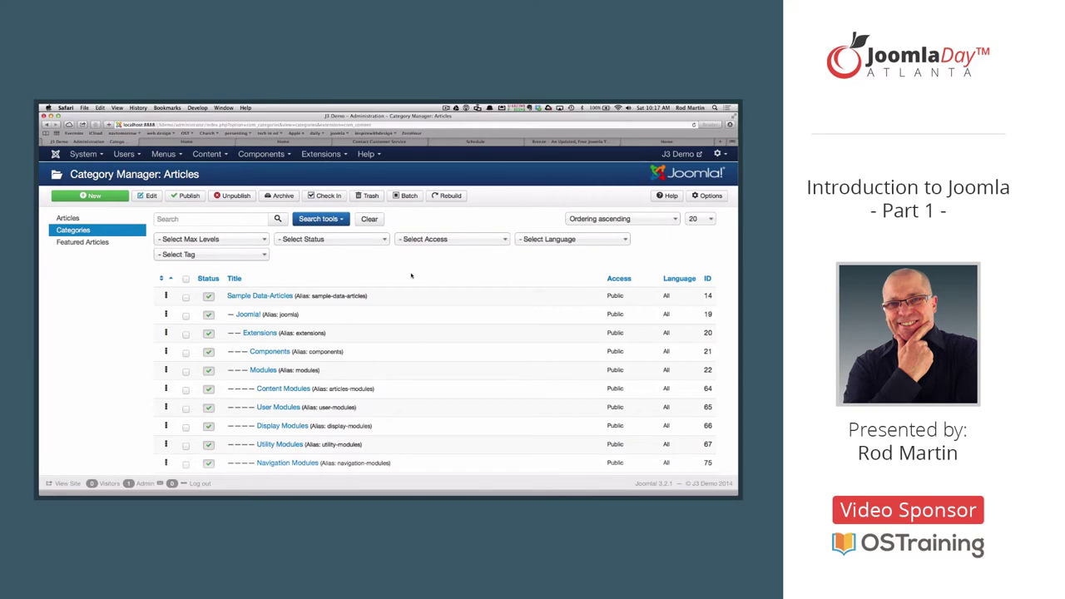
left_click(407, 197)
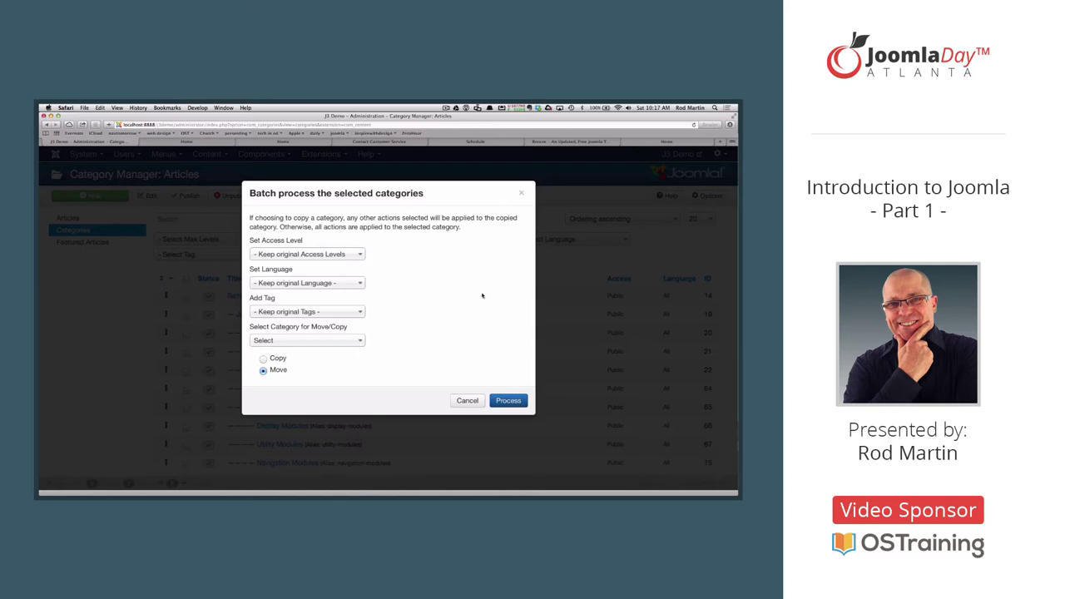
left_click(474, 402)
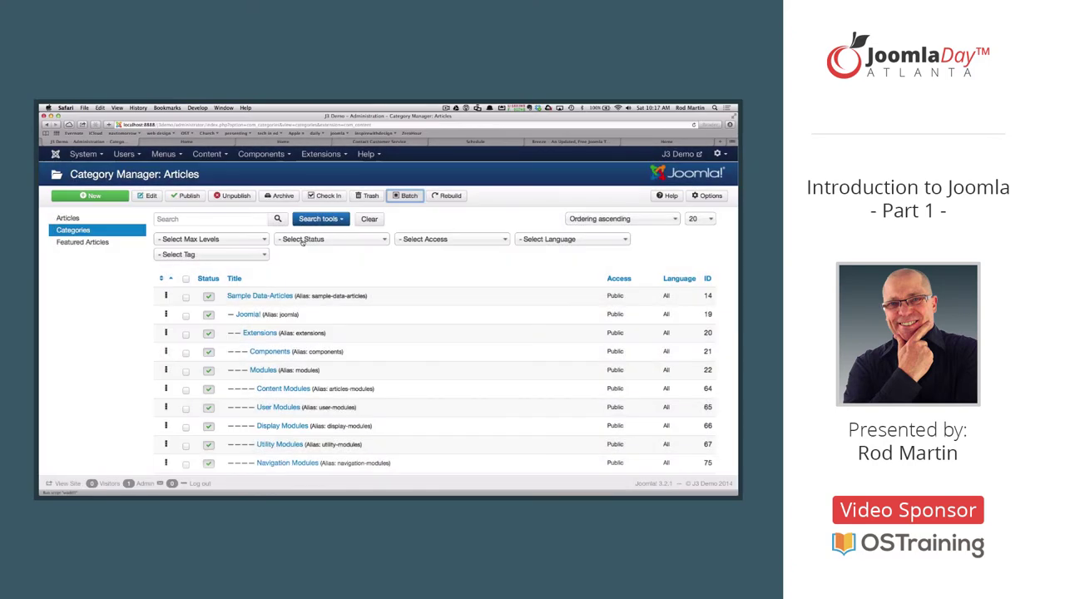
Step: Start a new article and title it "Will Toronto win the Stanley Cup?"
left_click(72, 219)
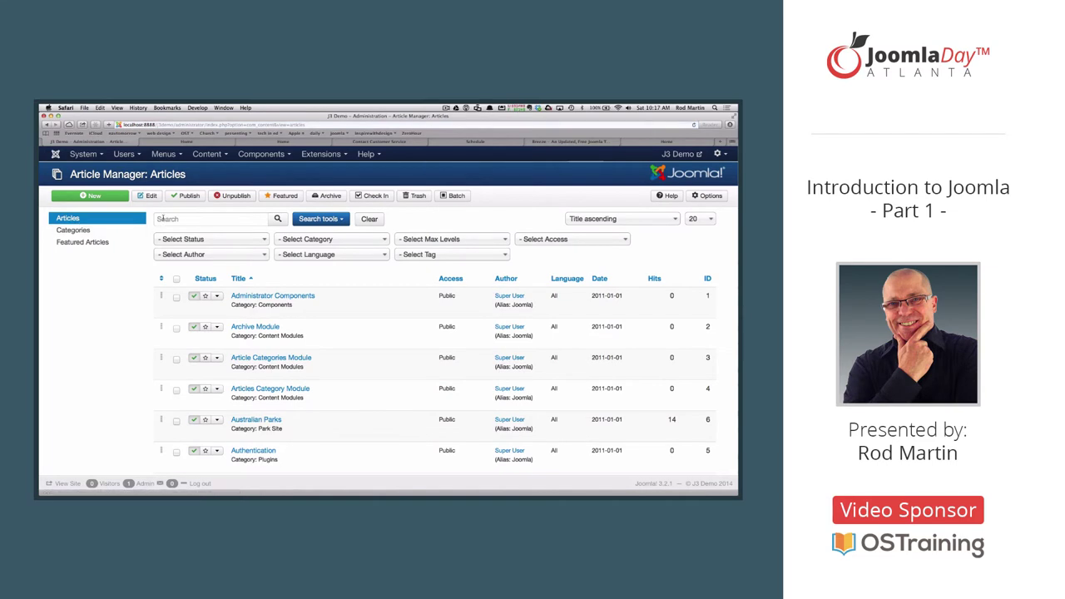
left_click(92, 196)
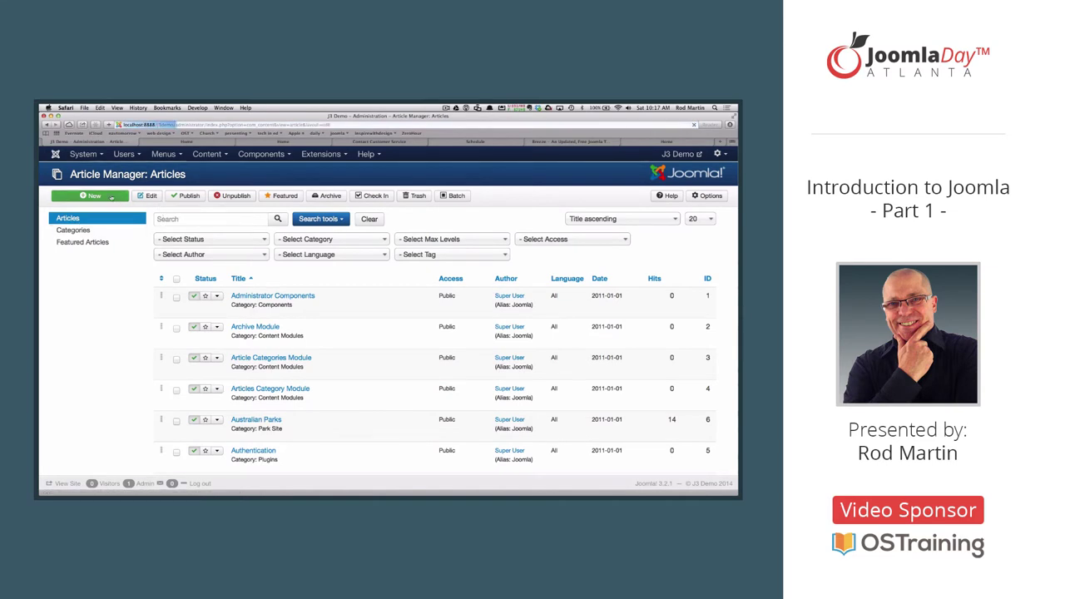
left_click(135, 222)
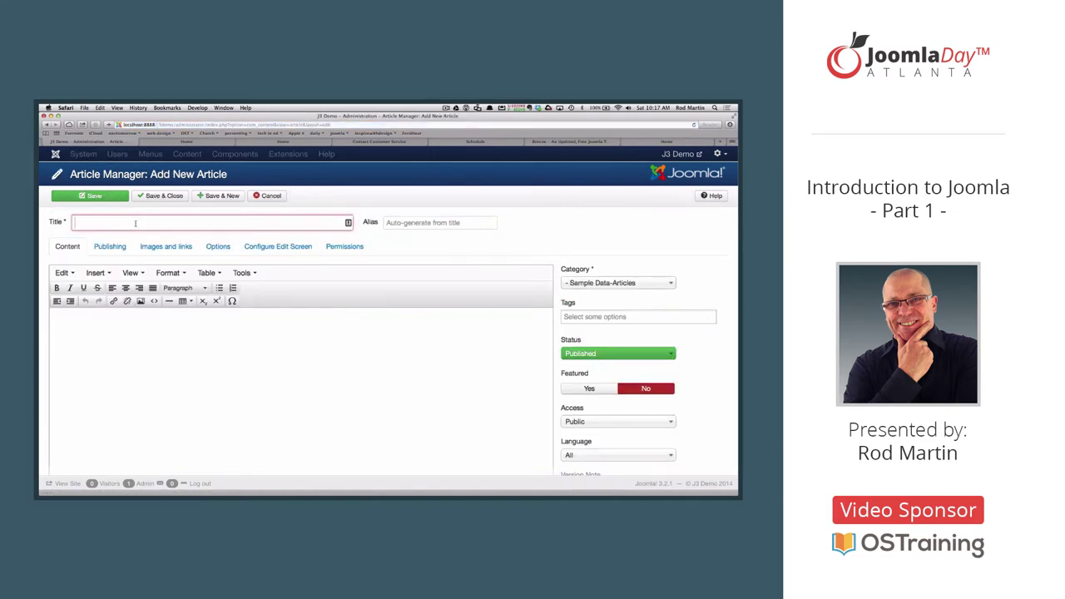
type("Will Toro")
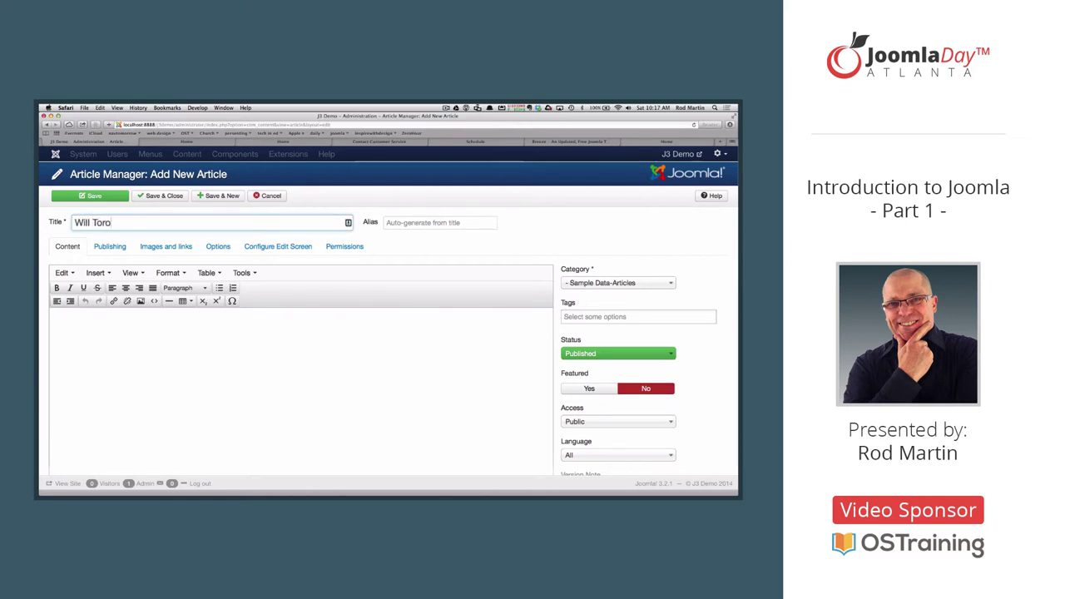
type("nto win the seas")
key("BackSpace")
key("BackSpace")
key("BackSpace")
key("BackSpace")
type("Sta")
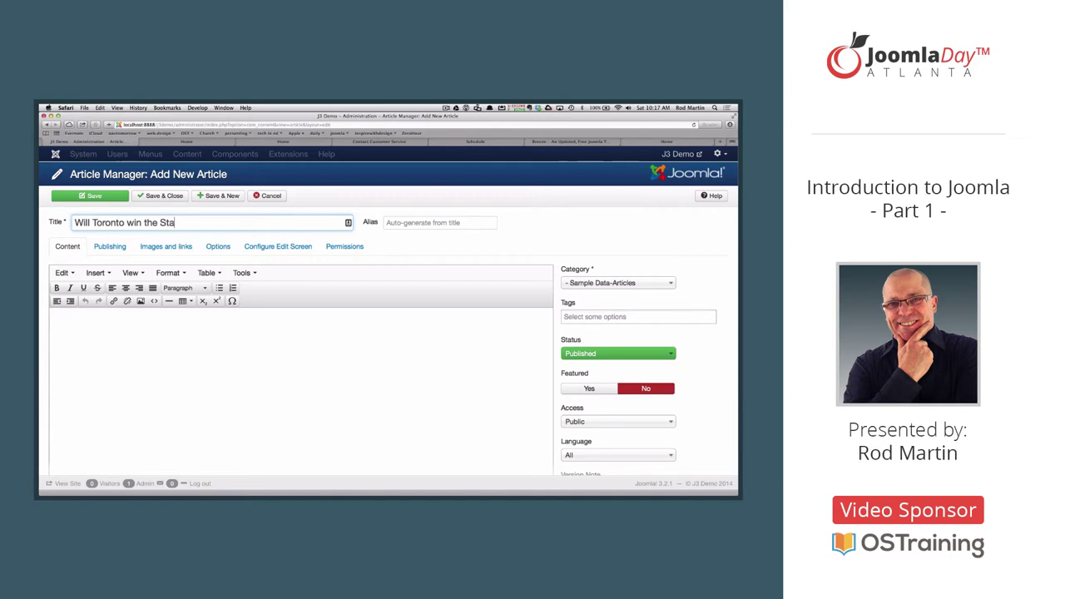
type("nley Cup?")
Step: Enter "in your dreams" as the article's body text and assign the article to the Hockey category
key("Tab")
key("Tab")
left_click(138, 342)
type("in your dreams")
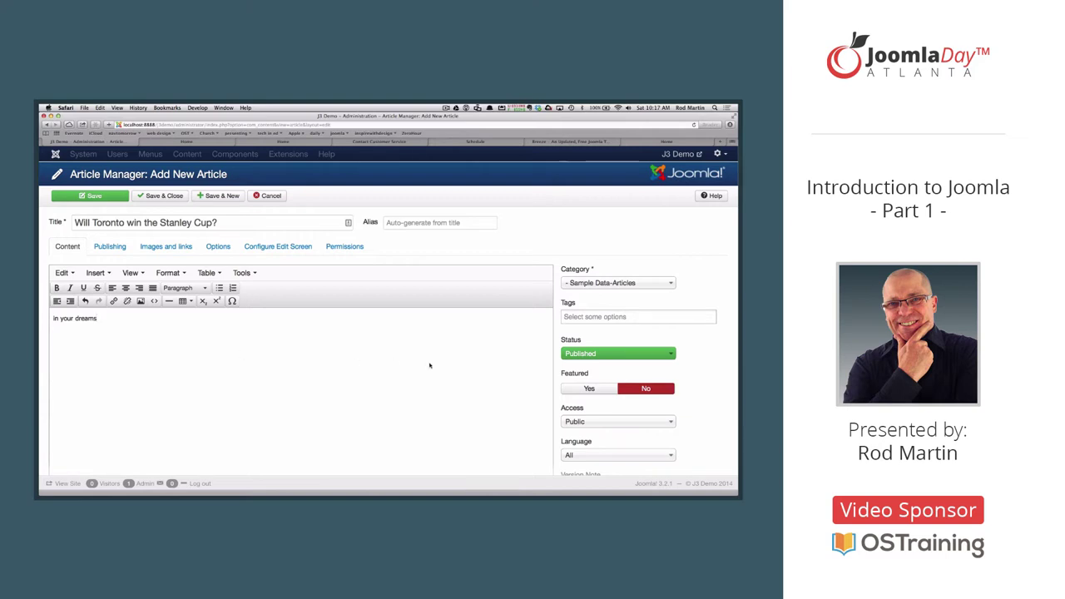
left_click(623, 282)
scroll(613, 337, "down", 10)
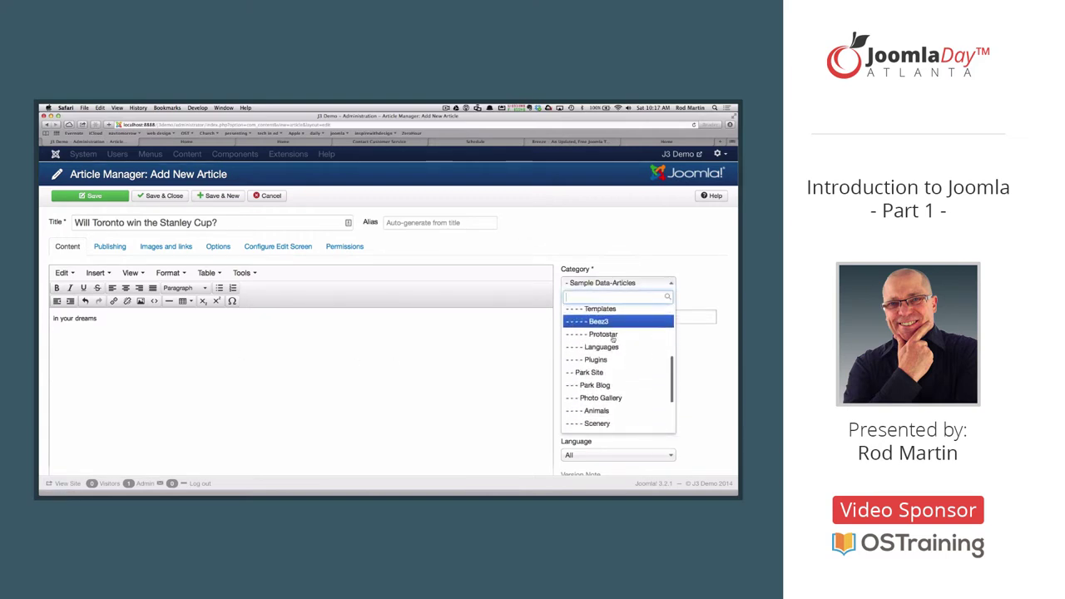
scroll(612, 339, "down", 2)
left_click(595, 364)
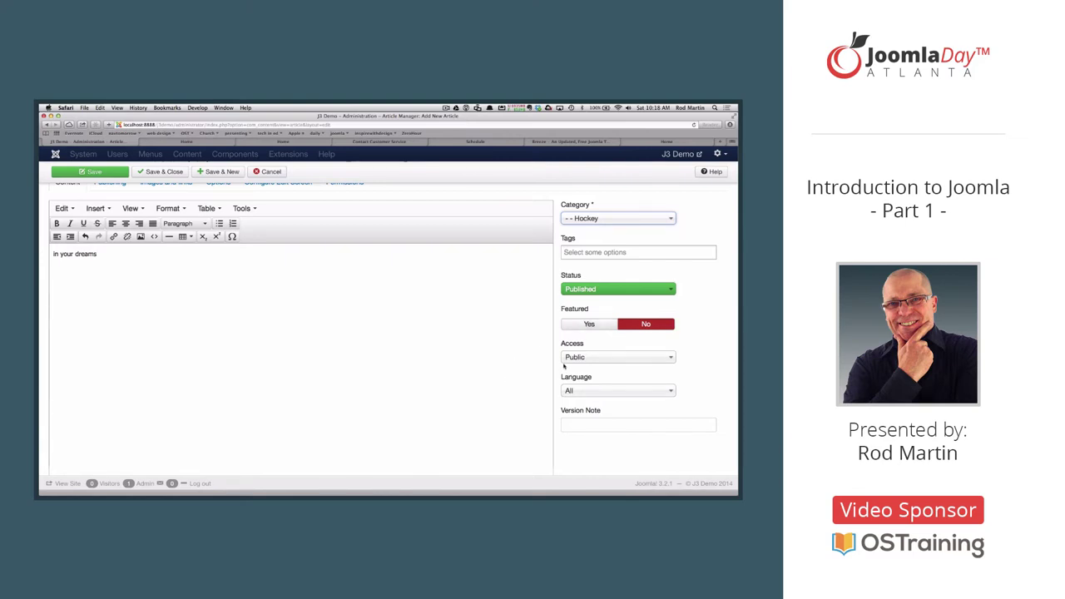
Step: Look over the article's publishing, image, link and display settings, leaving them as they are, and save and close it
scroll(395, 369, "down", 3)
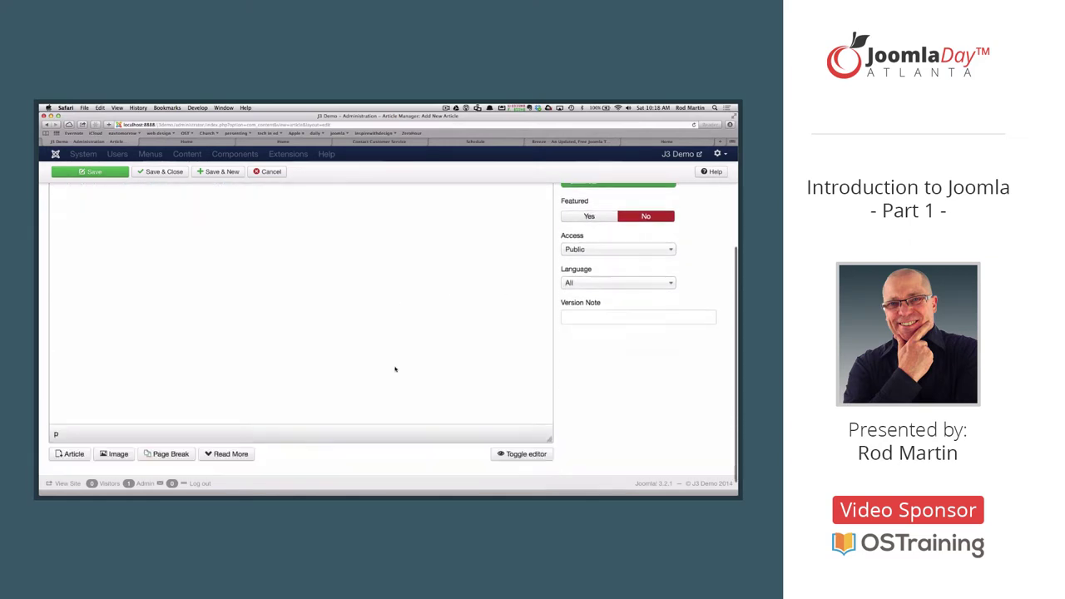
scroll(395, 369, "up", 5)
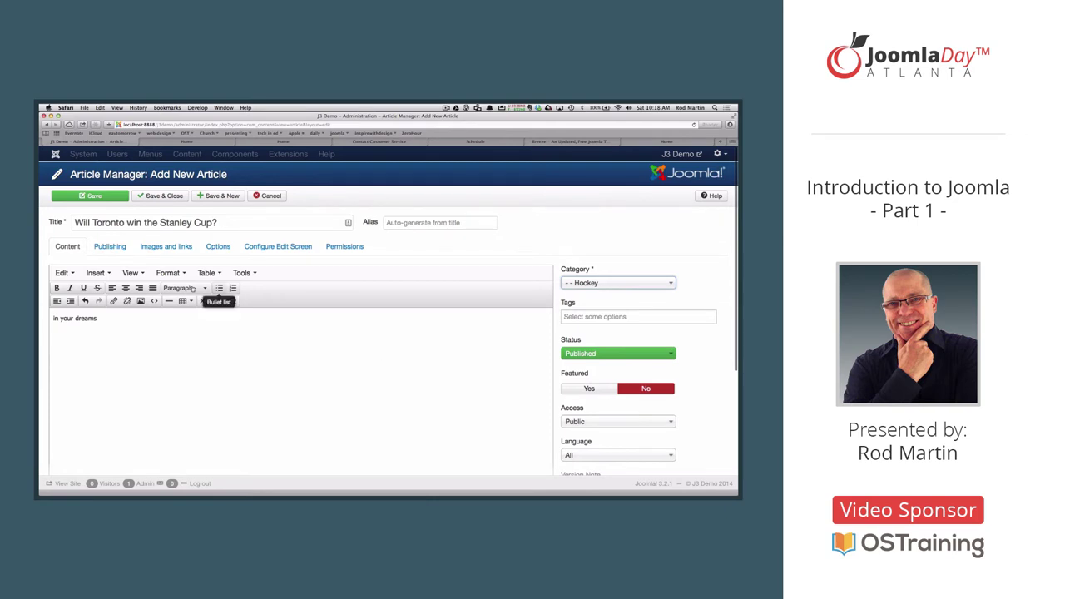
left_click(107, 249)
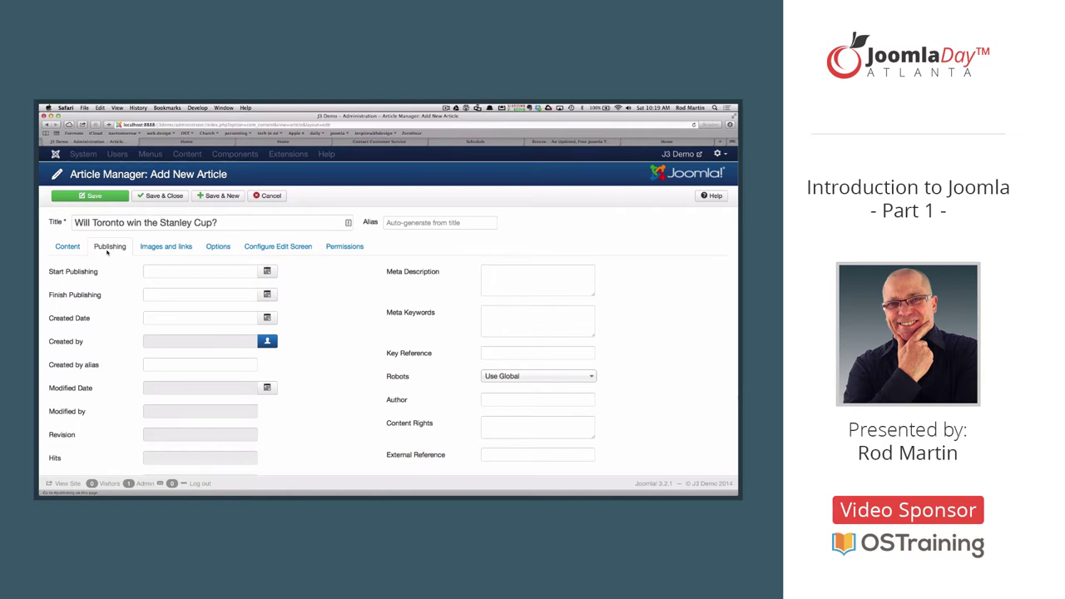
left_click(67, 247)
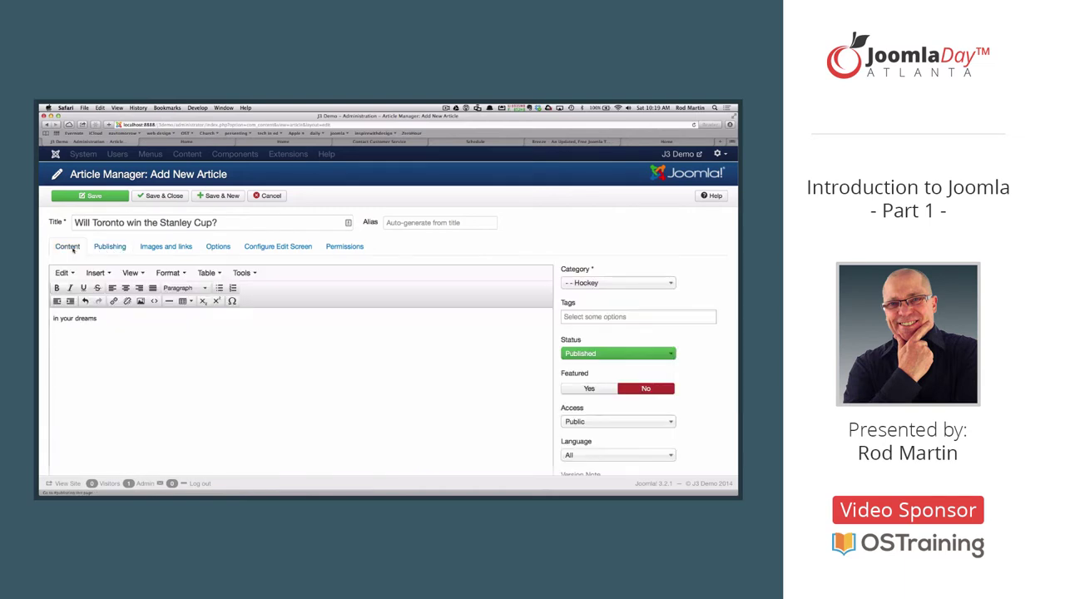
left_click(102, 249)
left_click(153, 247)
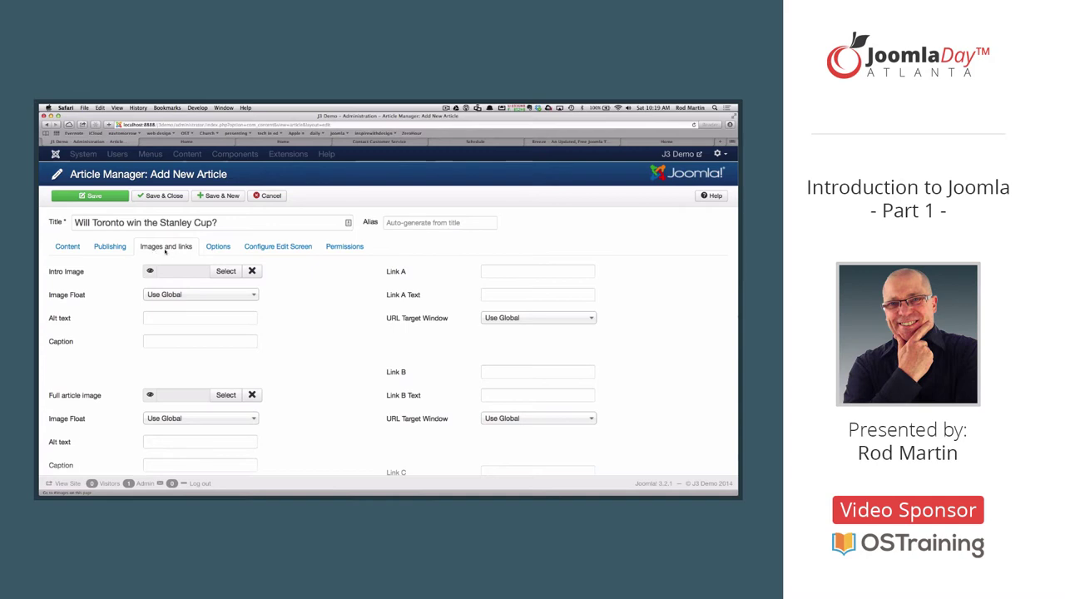
left_click(216, 248)
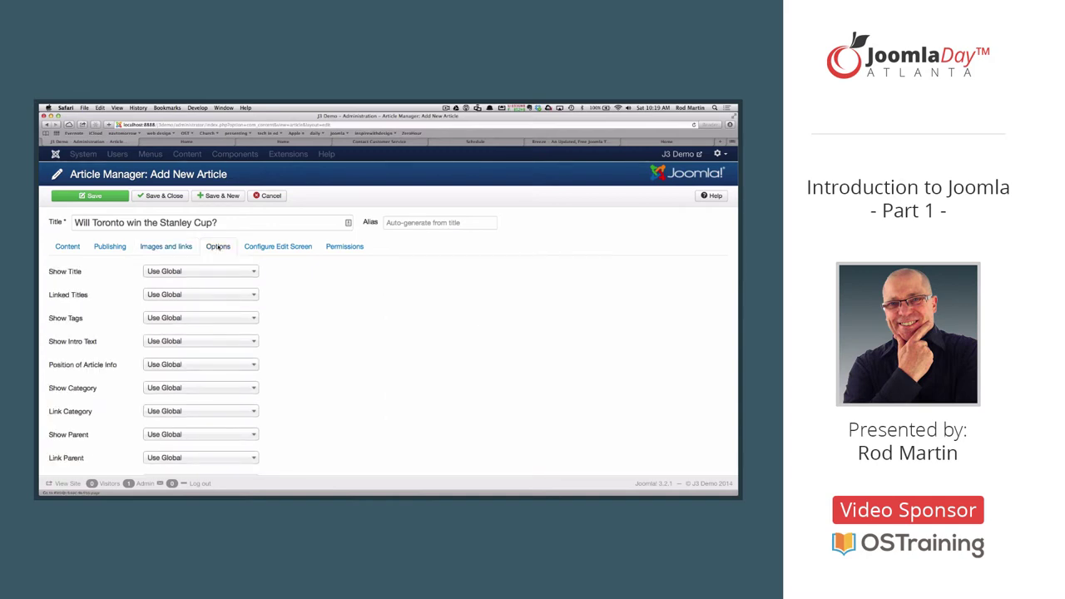
scroll(284, 277, "down", 3)
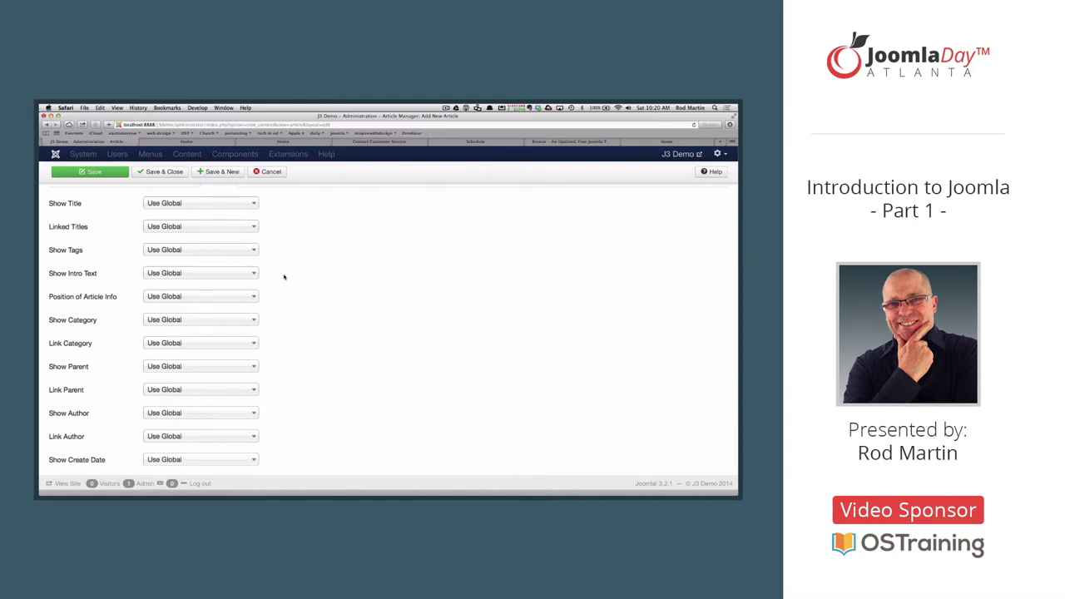
left_click(161, 172)
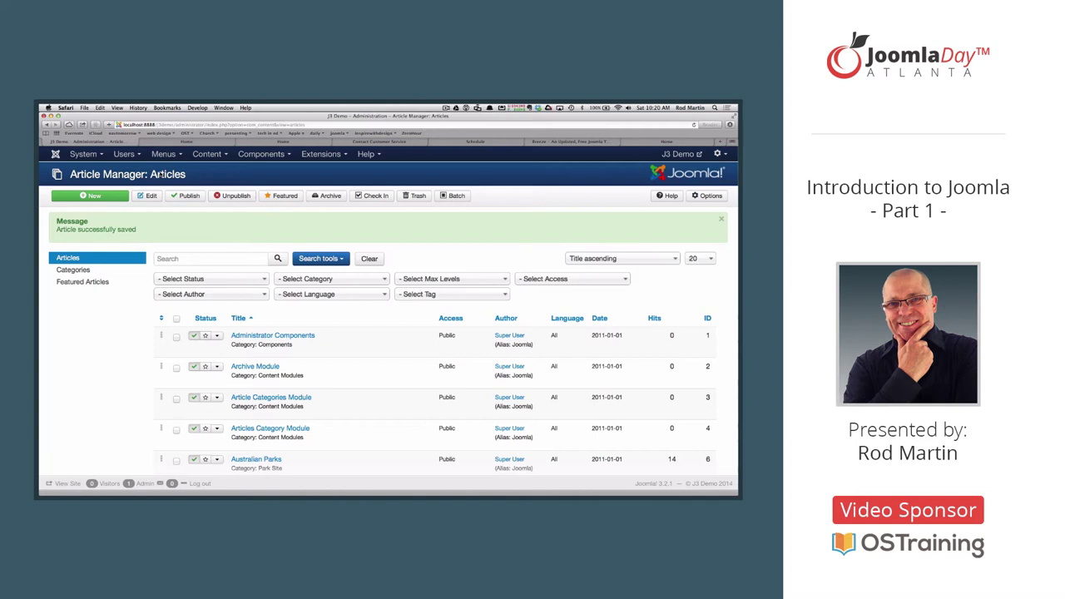
Step: Add a new Main Menu item titled Hockey News and set its menu item type to Single Article
left_click(165, 156)
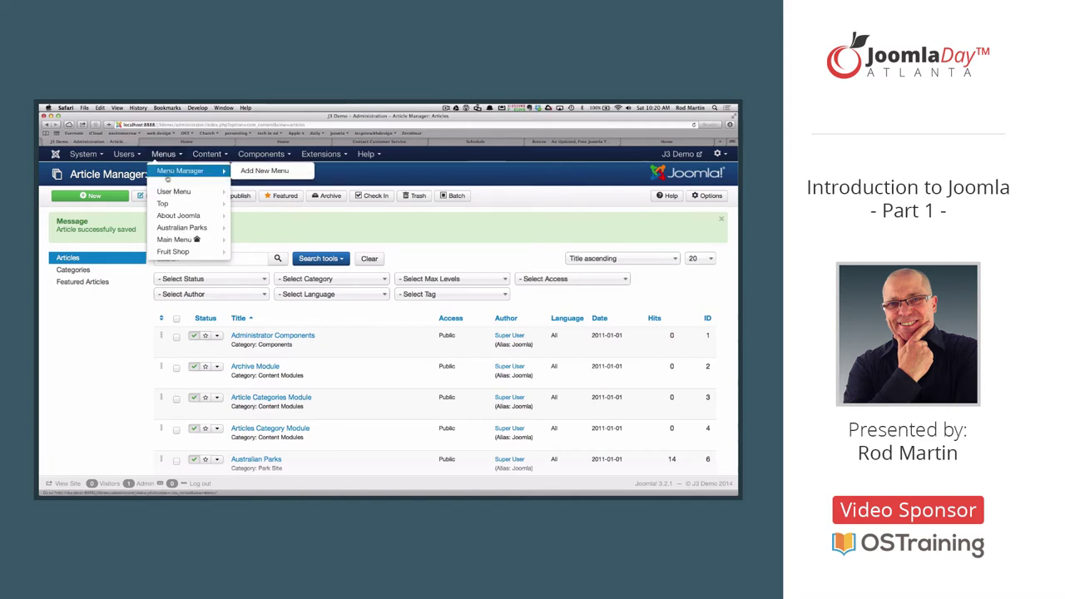
mouse_move(171, 239)
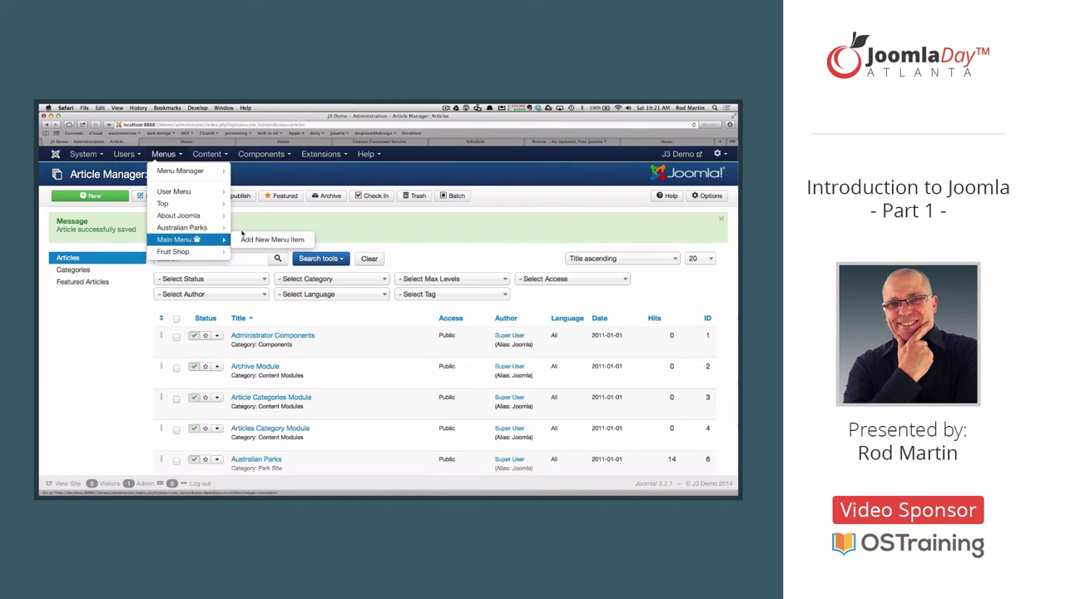
left_click(248, 239)
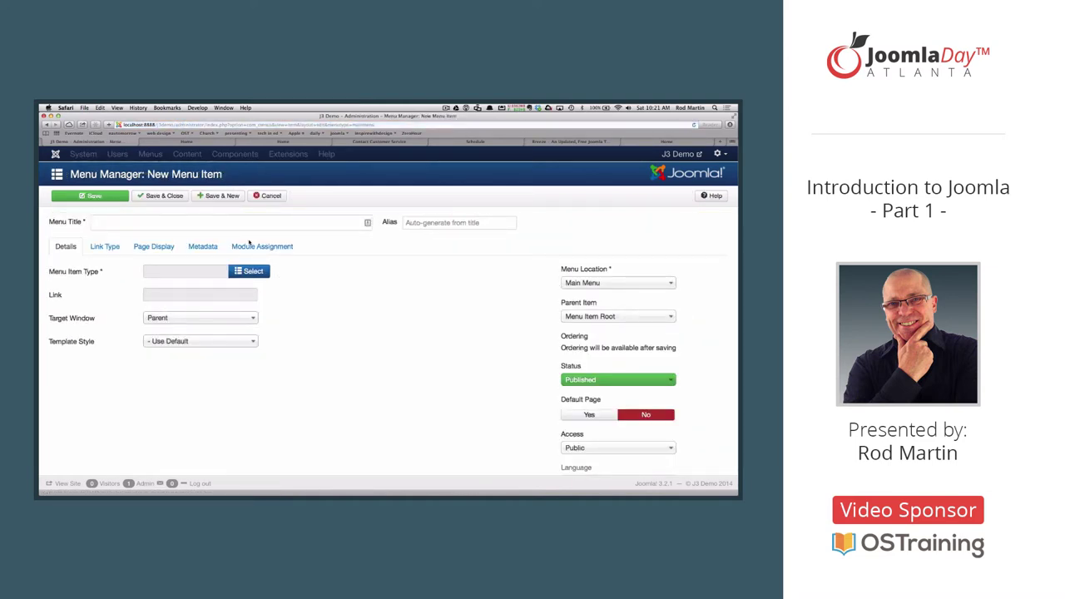
left_click(225, 223)
type("Hoc")
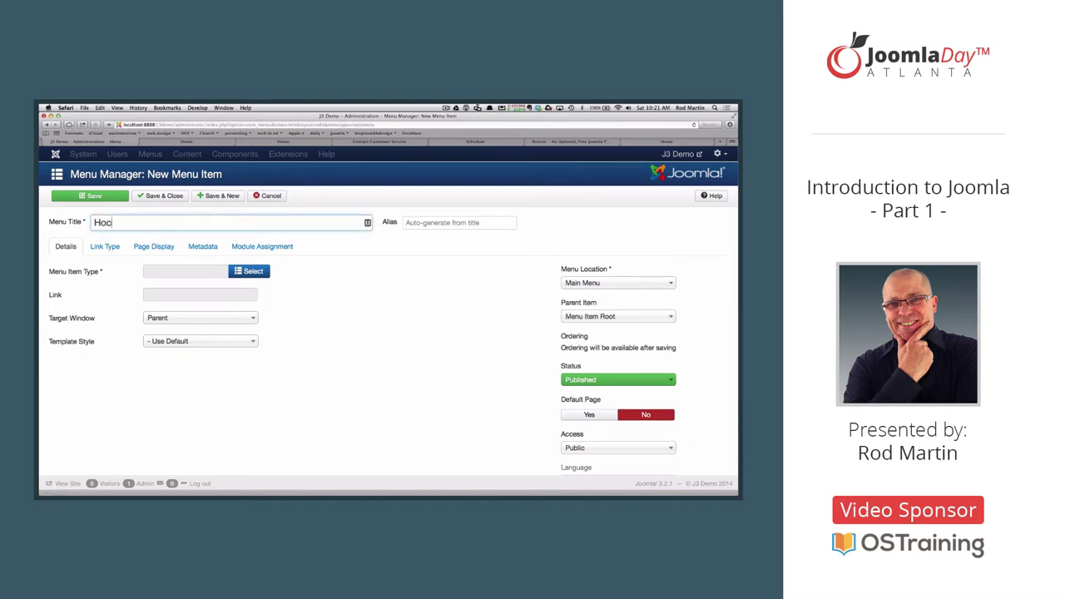
type("key News")
left_click(253, 272)
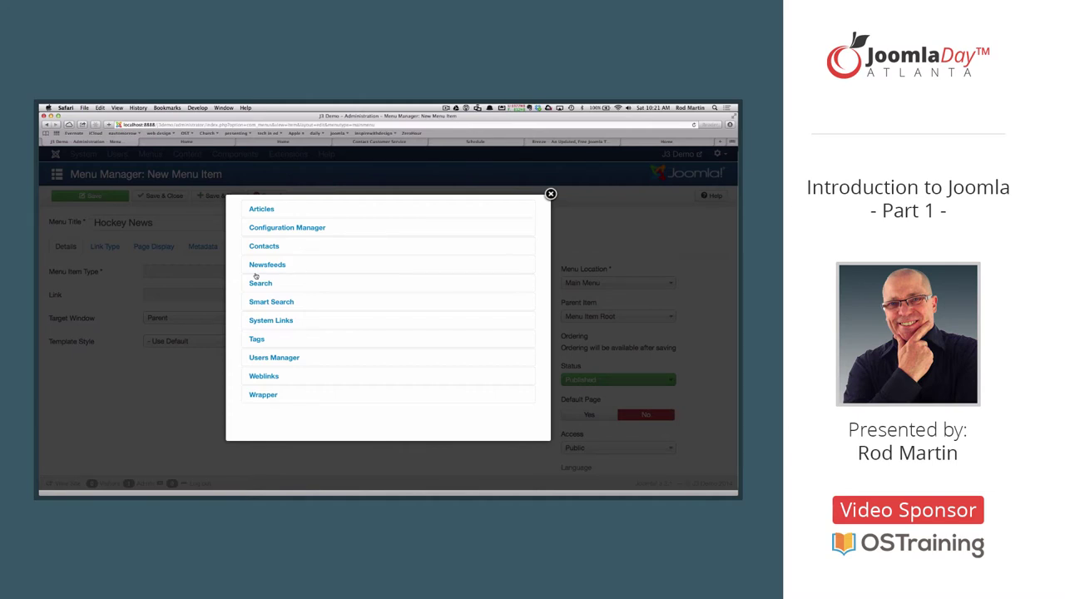
left_click(263, 209)
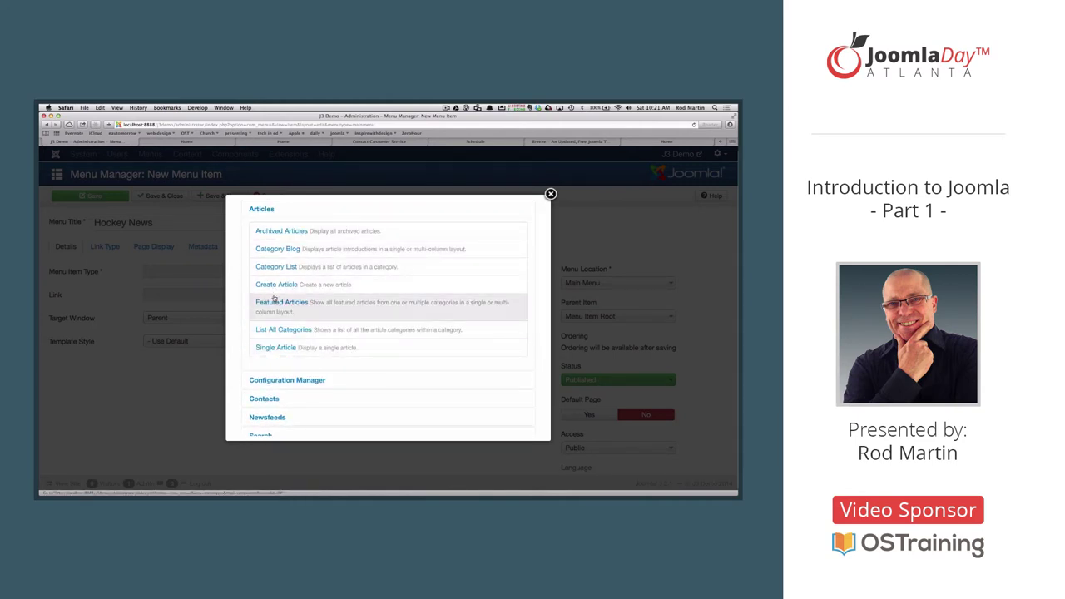
left_click(274, 348)
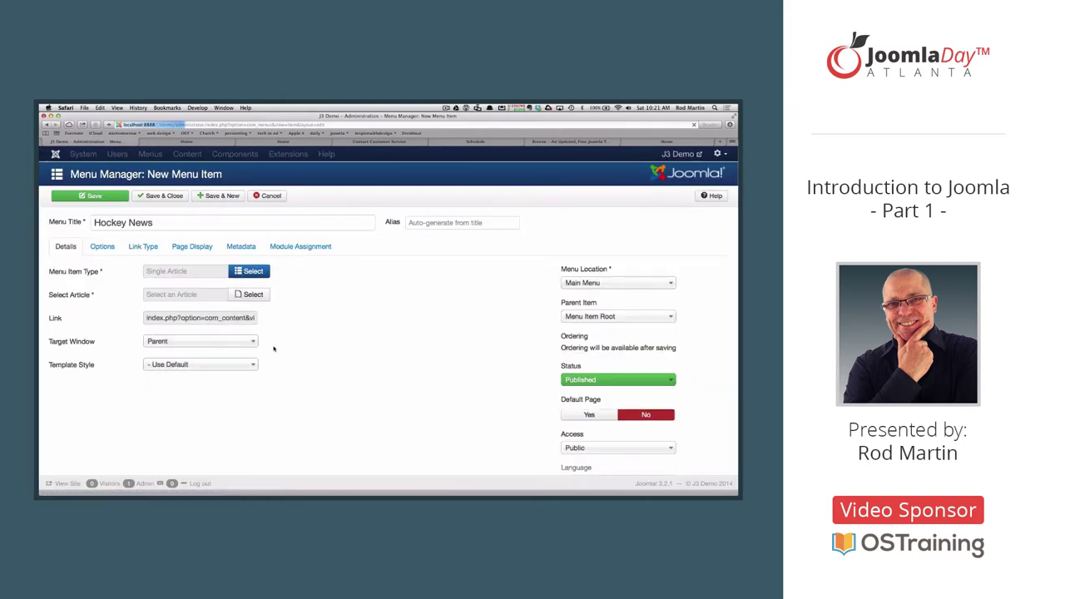
Step: Find the article "Will Toronto win the Stanley Cup?" by filtering for "stanley", link it to the menu item, and save and close
left_click(248, 296)
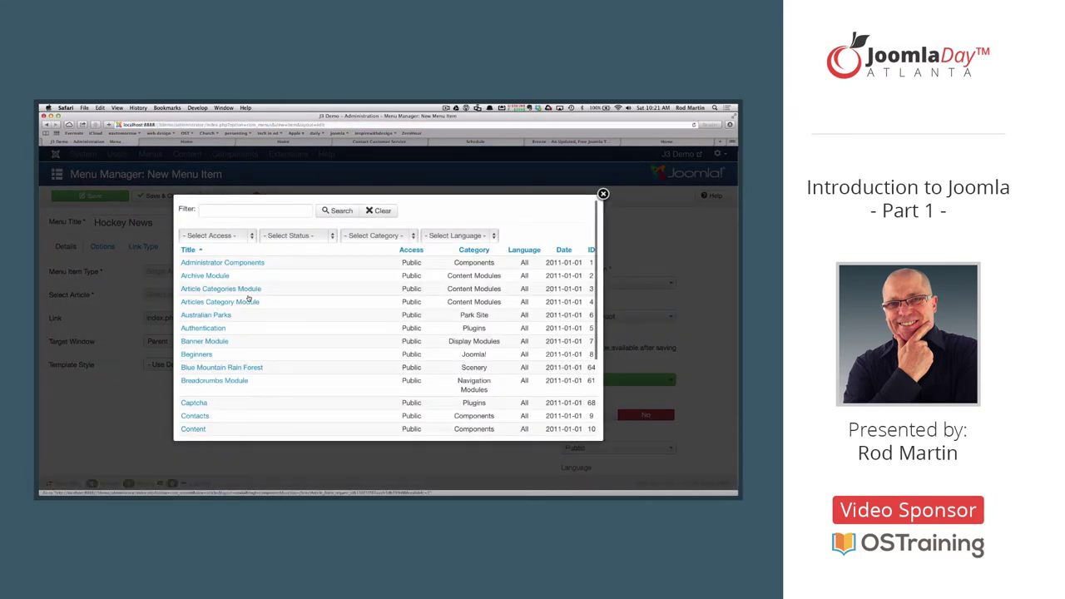
left_click(237, 209)
type("stanley")
key("Return")
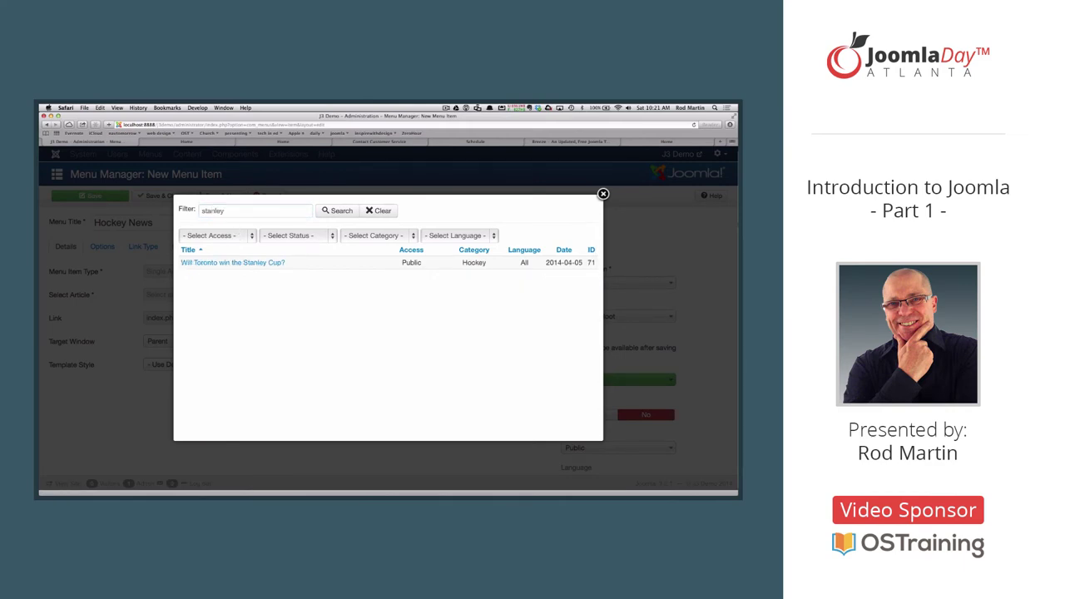
left_click(233, 263)
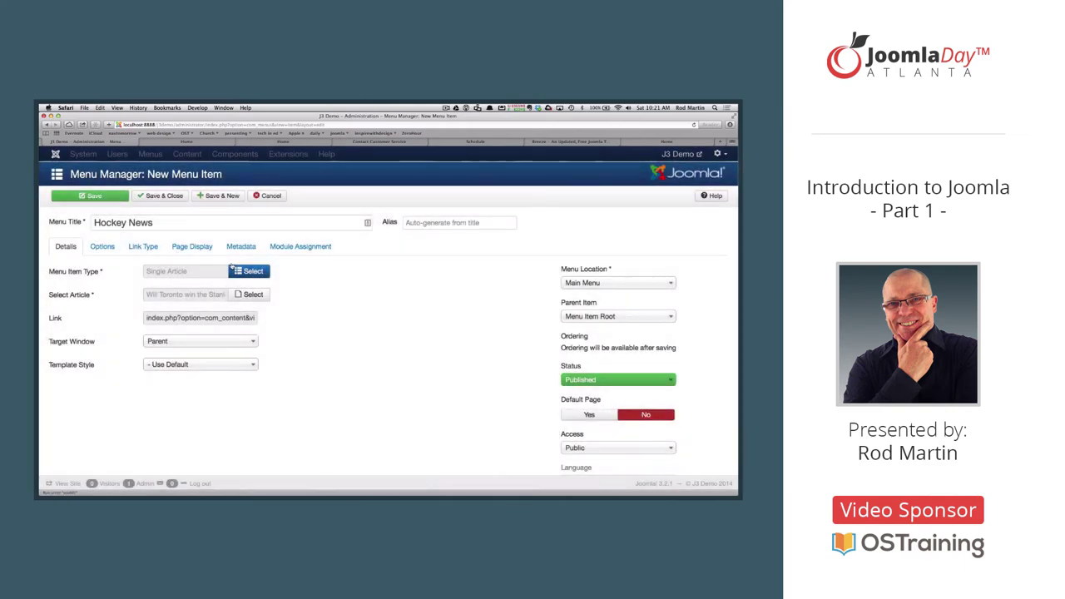
left_click(171, 197)
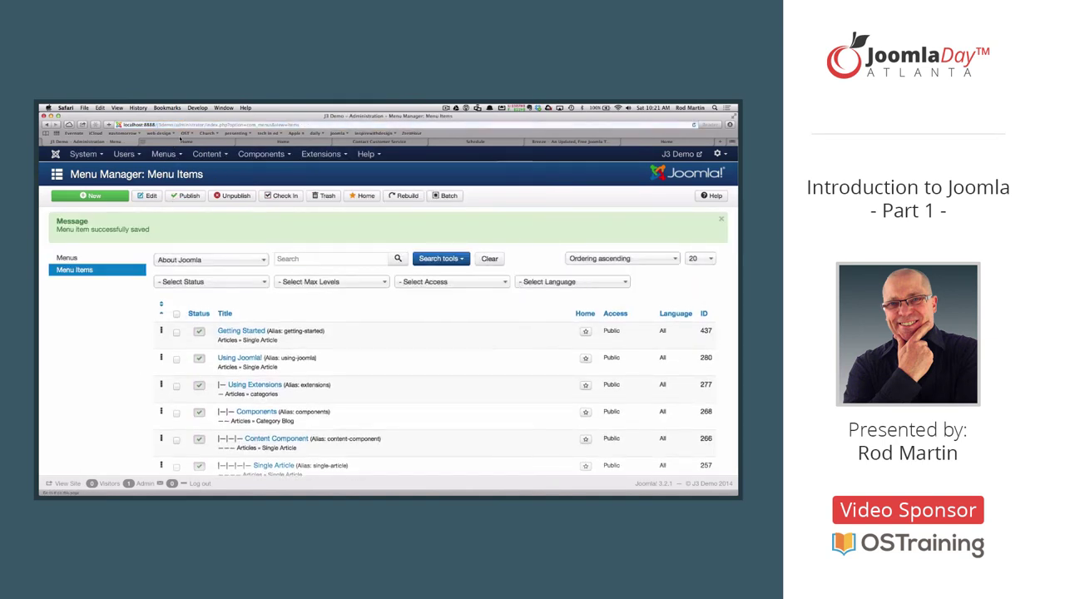
Step: Reload the site's public home page and open the Hockey News link to check the article
left_click(186, 142)
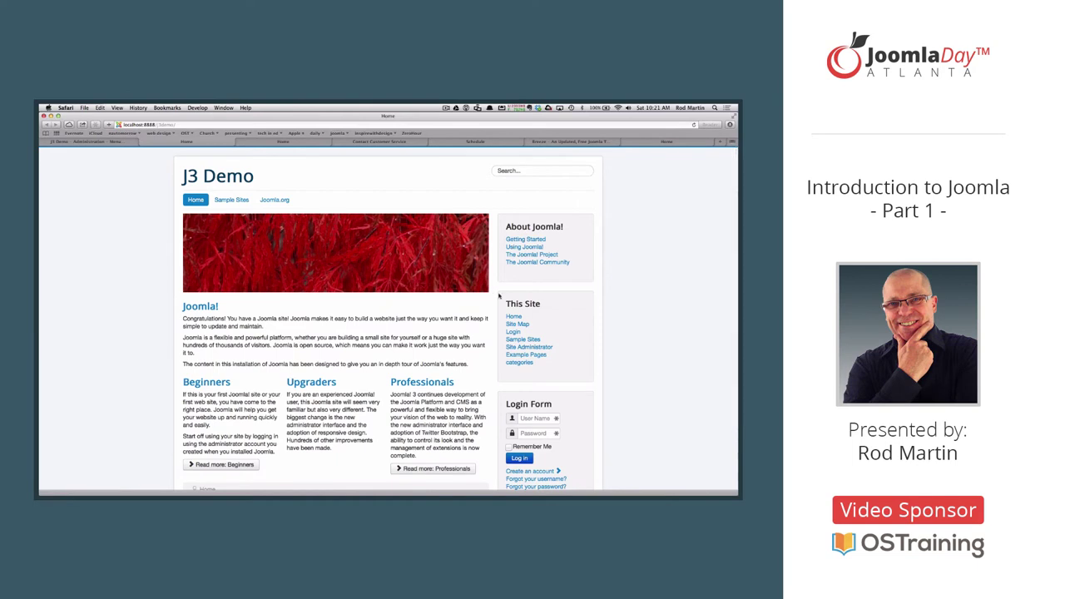
key("super+r")
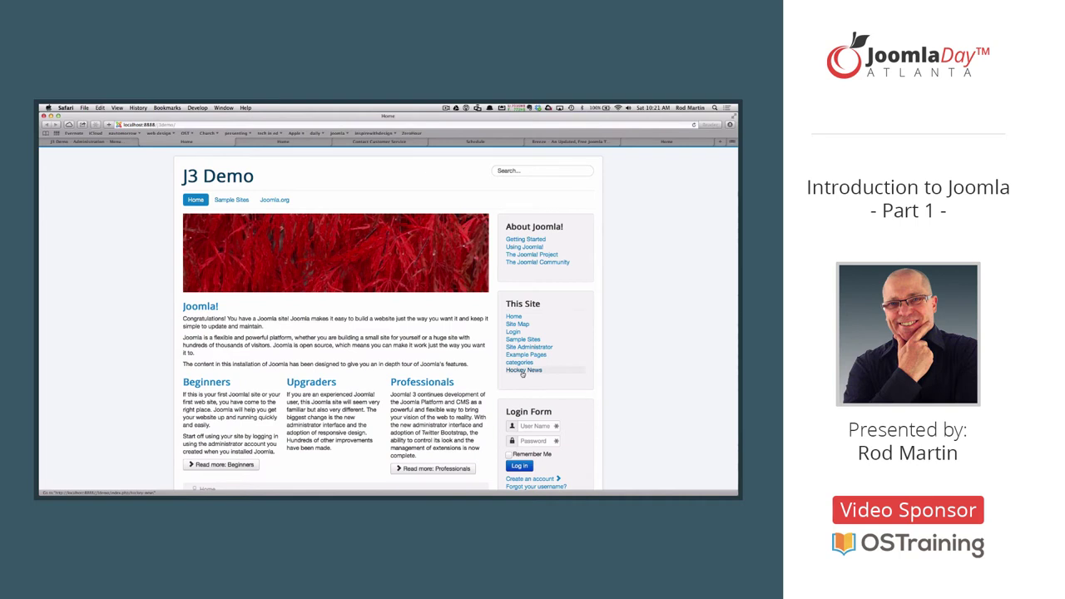
left_click(523, 371)
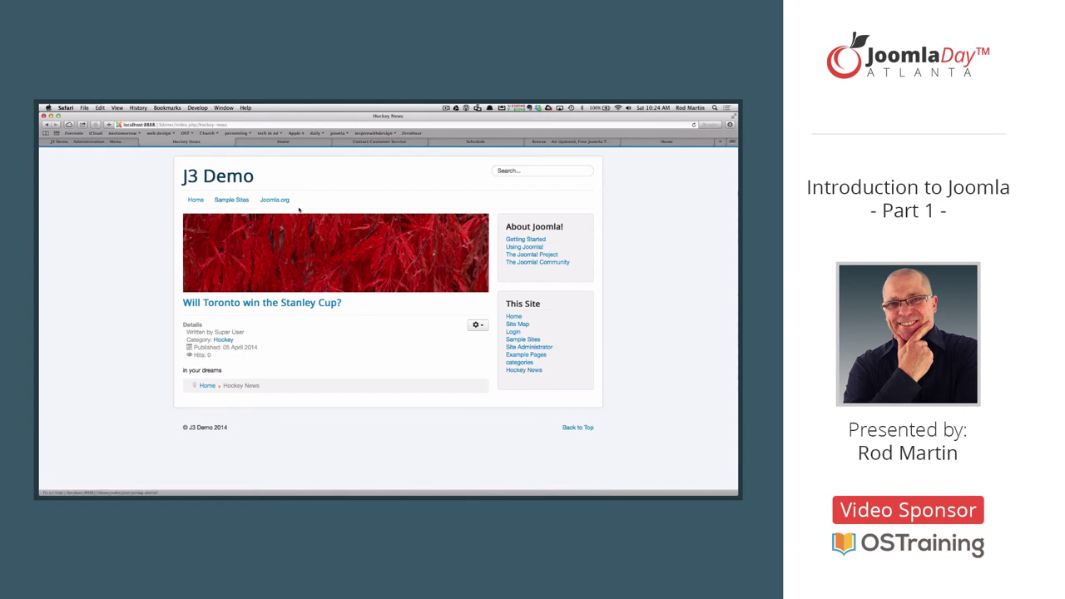
Step: Return to the administrator's menu item list and try the list limit and the selection of all items, applying no action
left_click(102, 142)
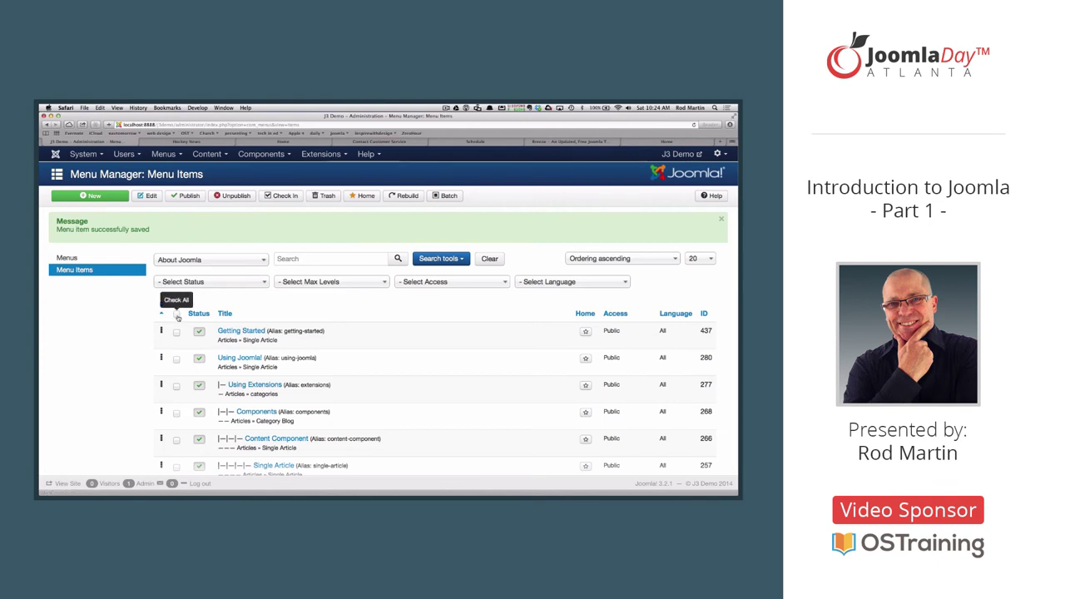
left_click(691, 261)
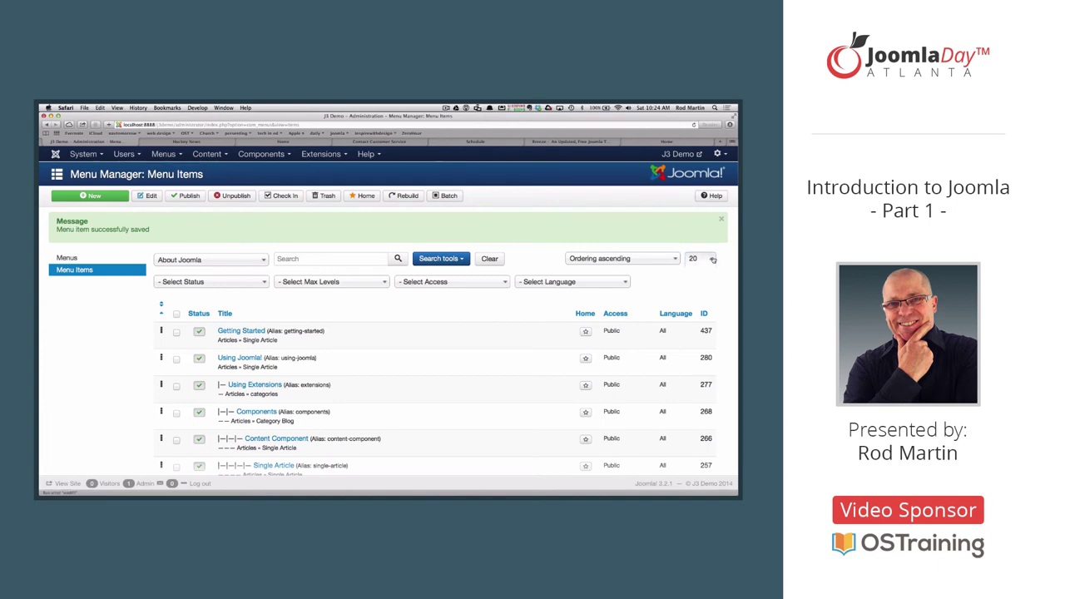
left_click(178, 313)
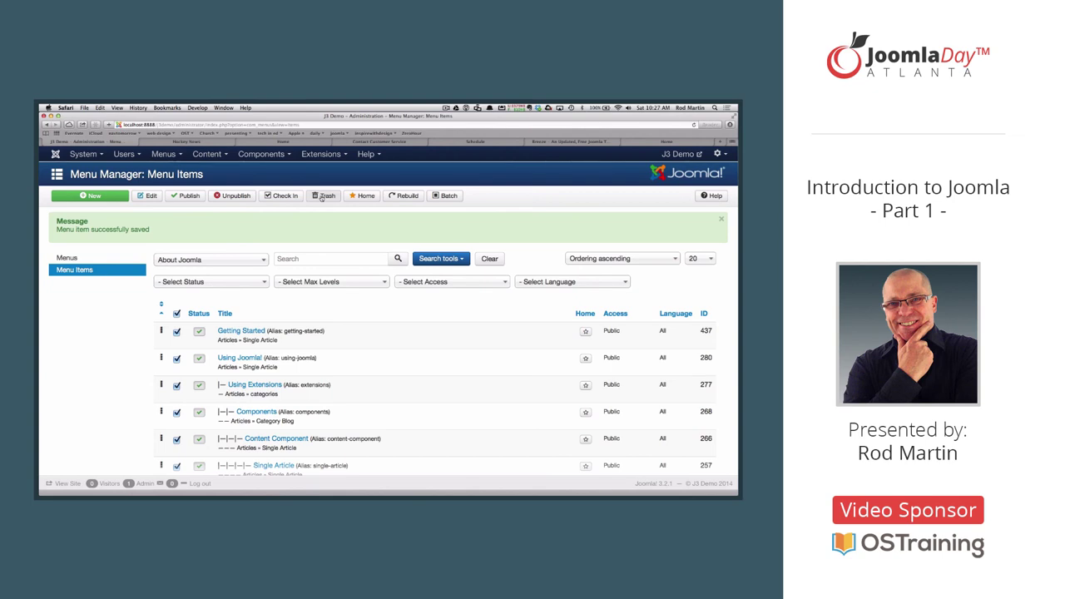
Step: In the Article Manager, search for "stanley" and open the article "Will Toronto win the Stanley Cup?" for editing
left_click(208, 155)
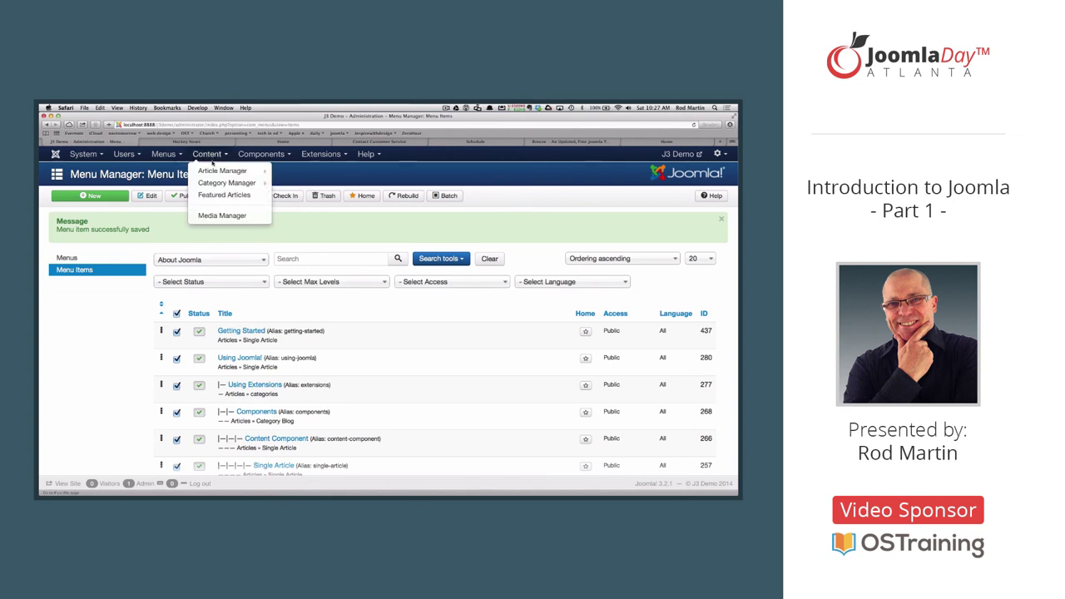
left_click(223, 171)
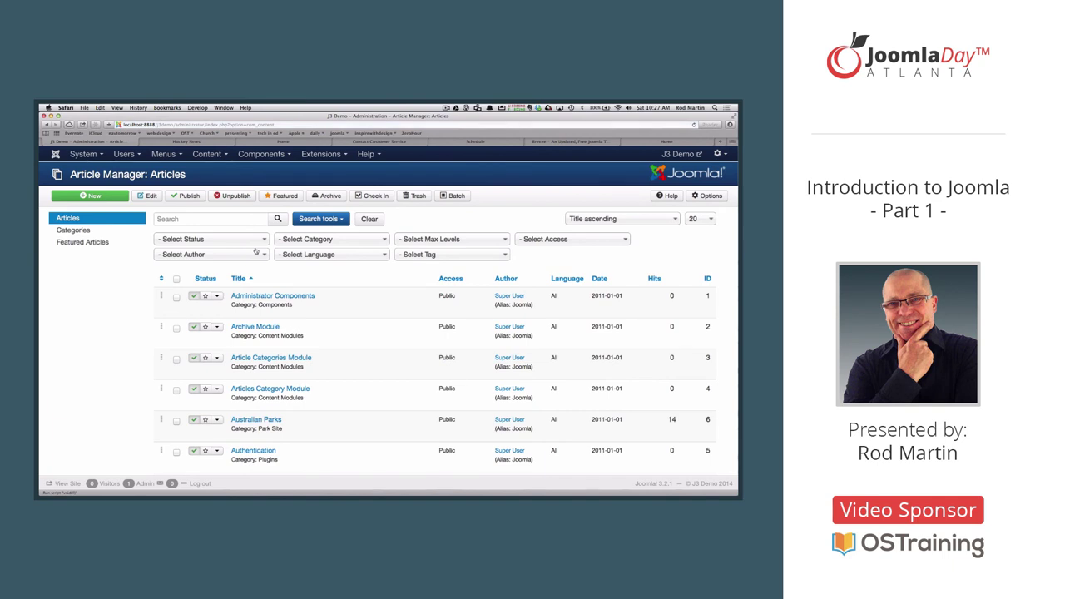
left_click(212, 219)
type("stanley")
key("Return")
left_click(291, 255)
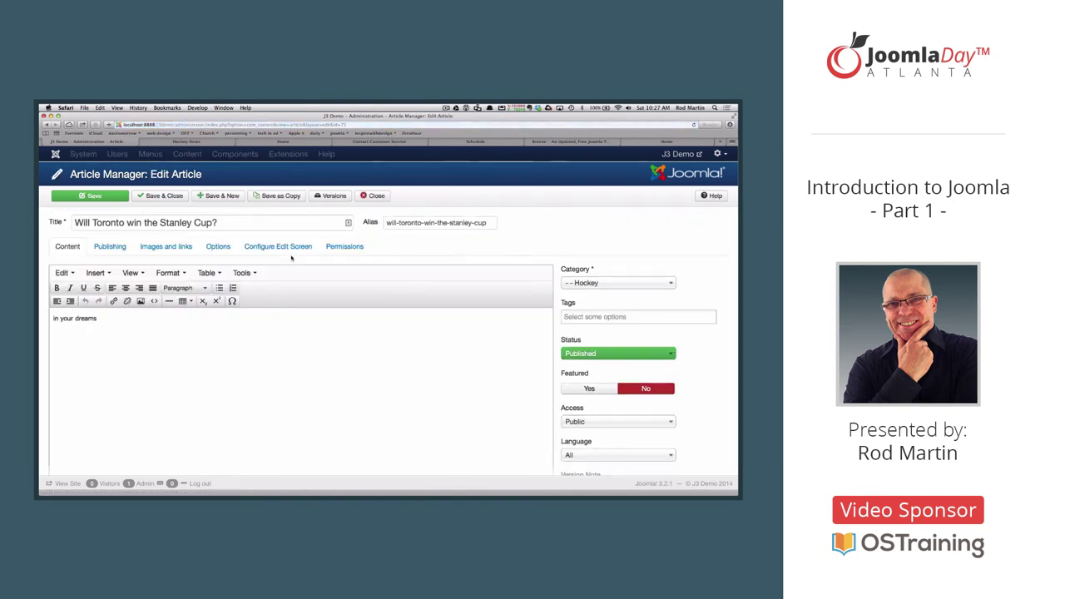
Step: Add the tags hockey, stanley cup and toronto to the article, and save and close it
left_click(599, 317)
type("hockey")
key("Return")
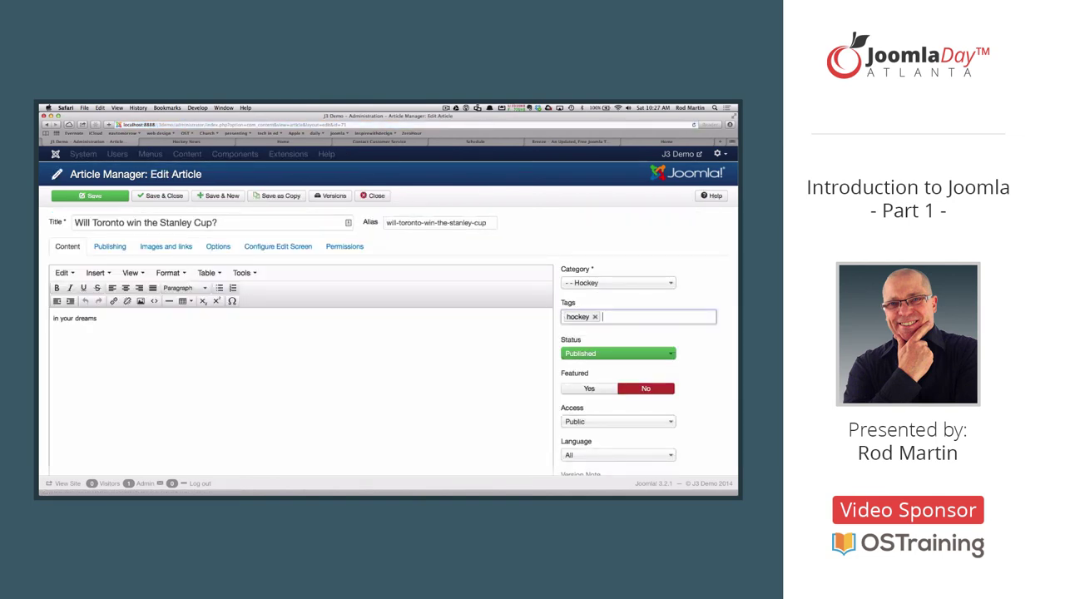
type("stanley cup")
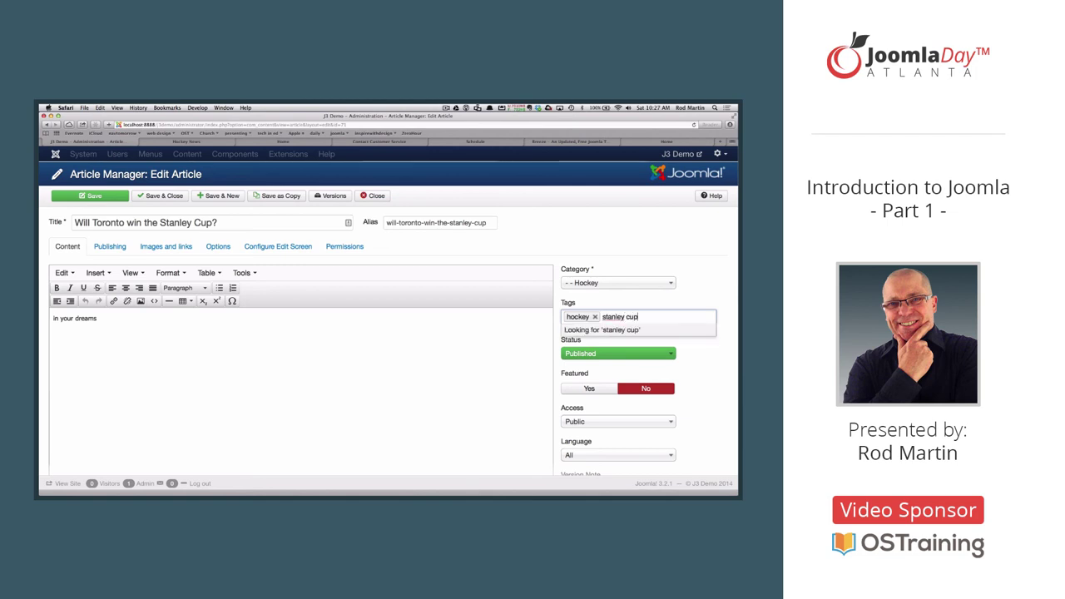
key("Return")
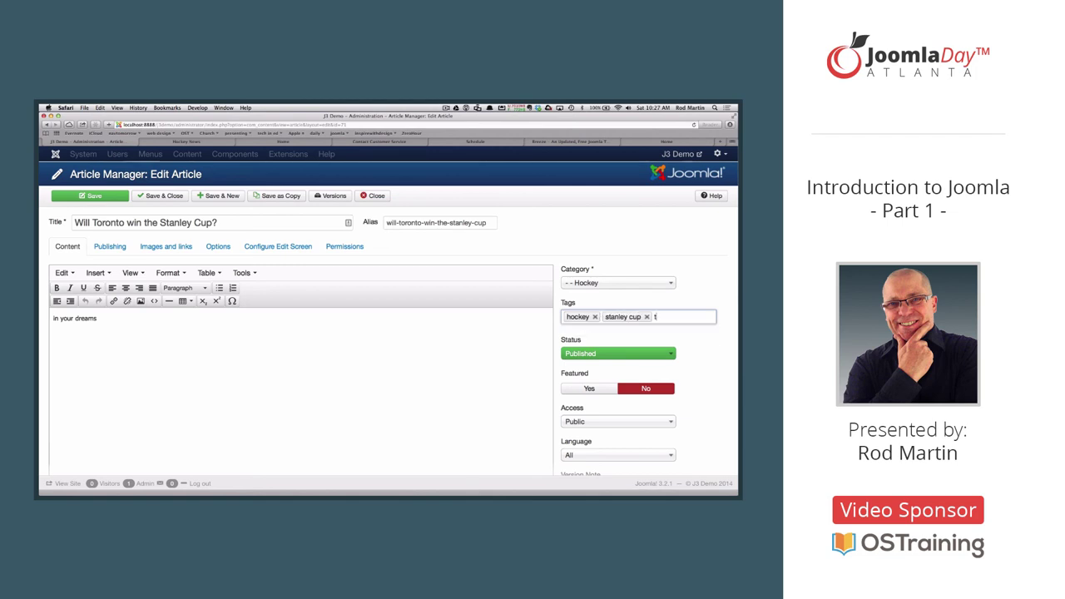
type("toronto")
key("Return")
left_click(163, 196)
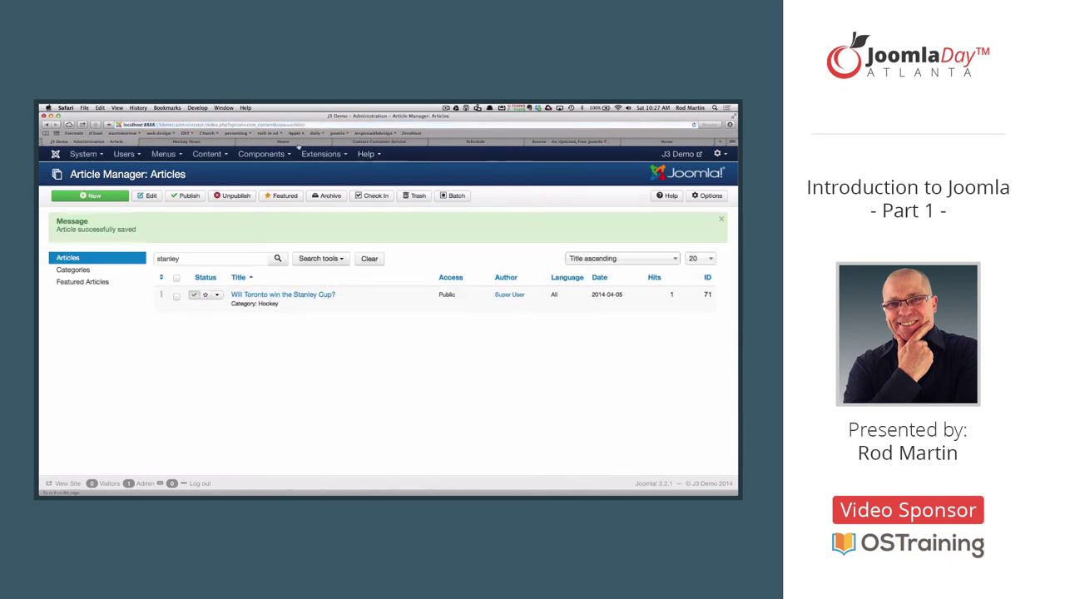
Step: Reload the public Hockey News page and enlarge it to examine the tags shown on the article
left_click(188, 142)
key("super+r")
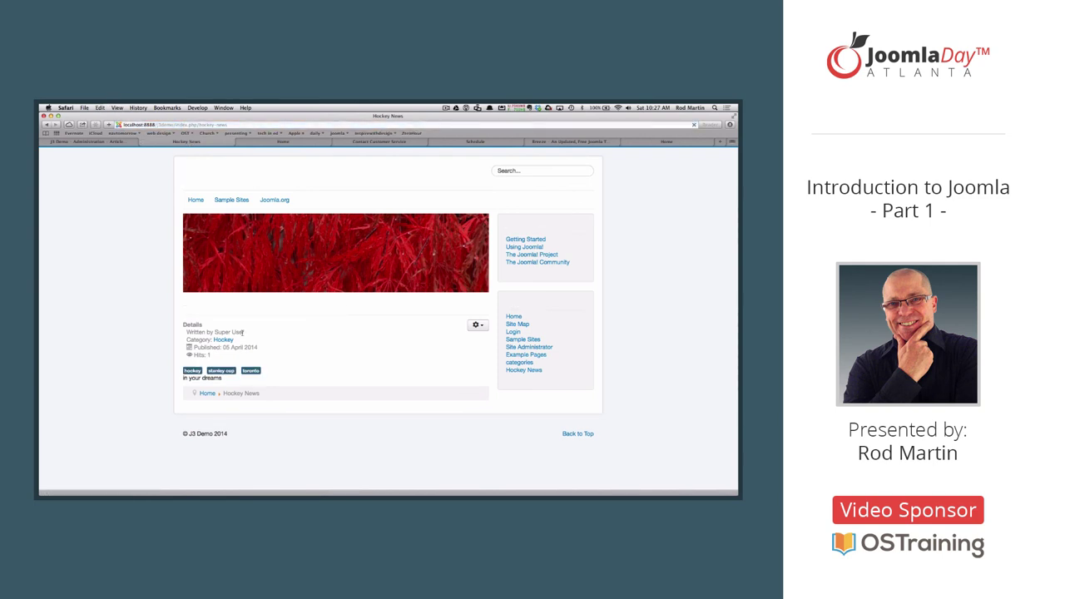
key("super+plus")
key("super+plus")
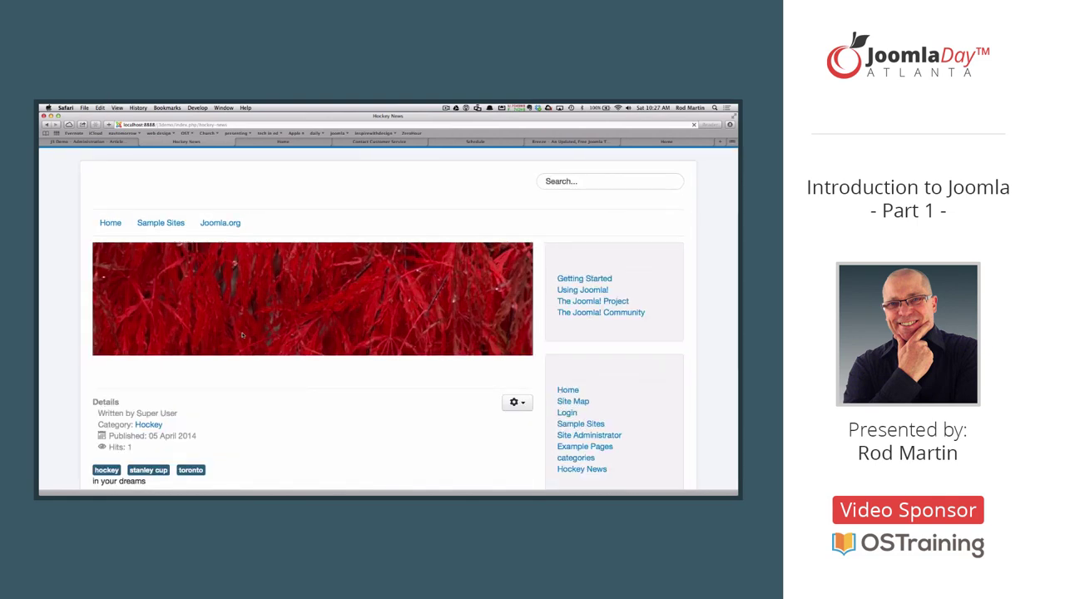
scroll(243, 335, "down", 3)
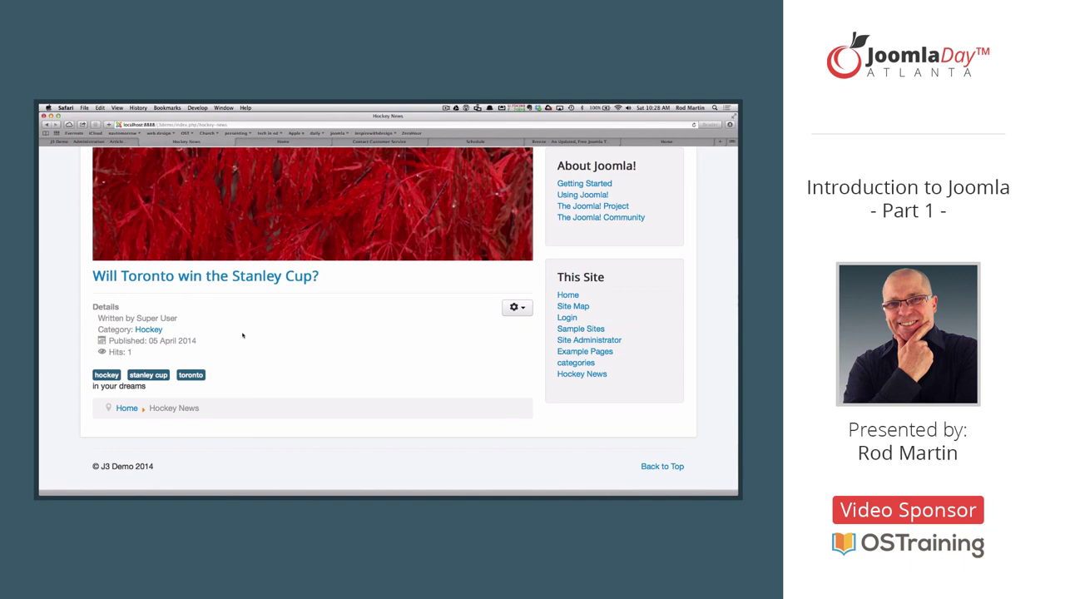
Step: Follow the article's toronto tag to view the list of items with that tag, and return to the article
left_click(192, 376)
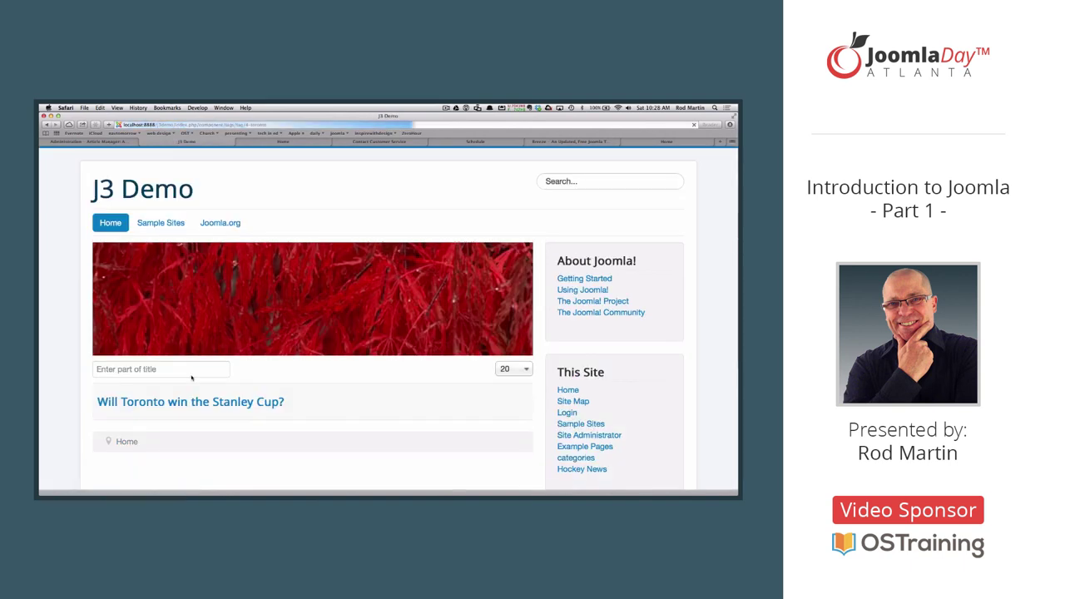
scroll(192, 378, "down", 3)
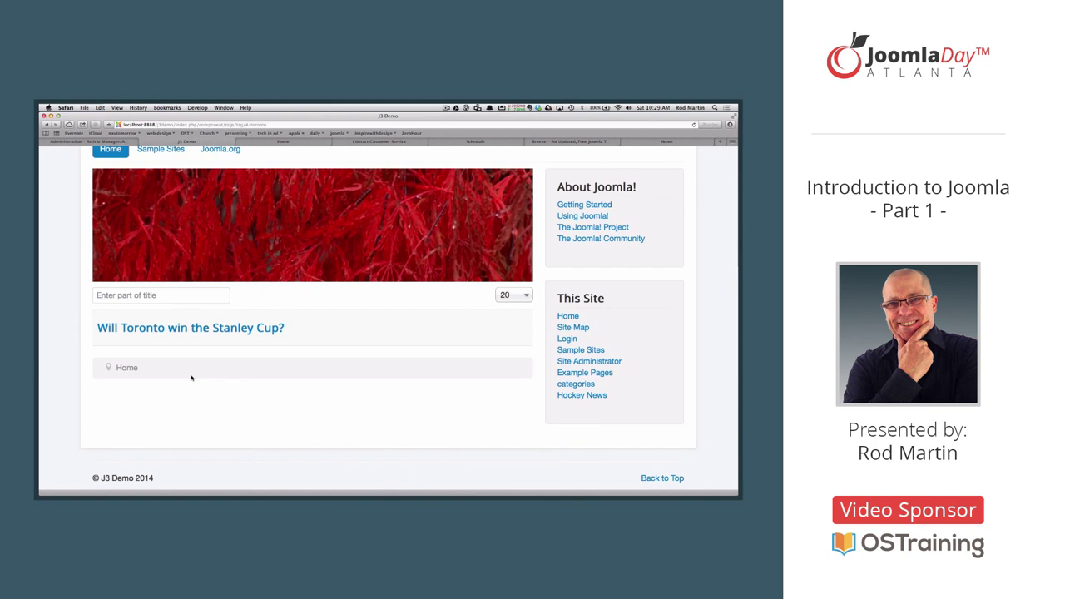
key("super+bracketleft")
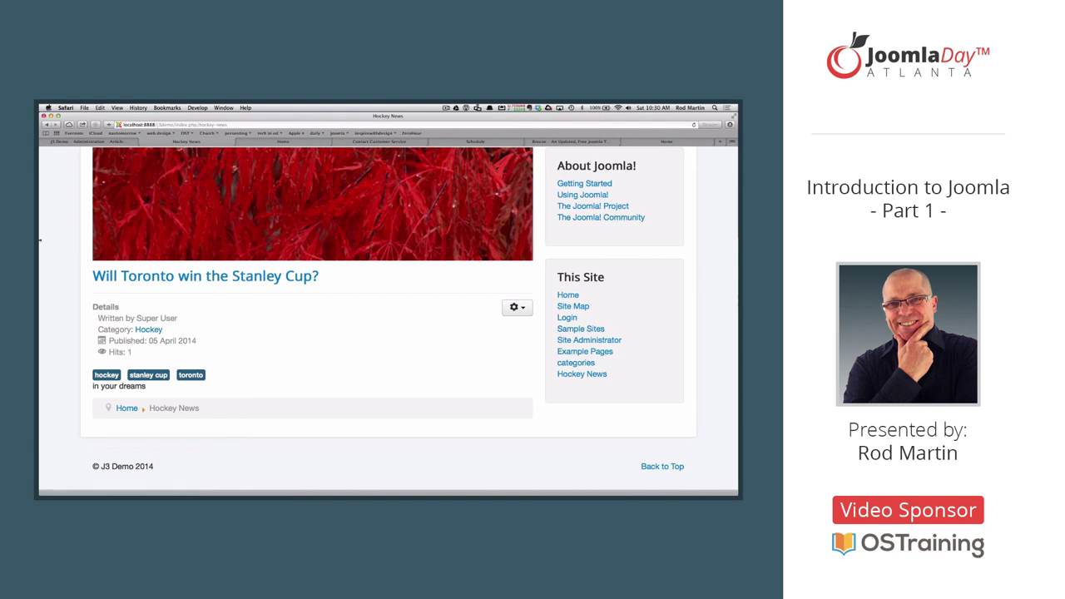
Step: Reopen the Stanley Cup article in the administrator, try entering "ho" as another tag, clear it and close without saving
left_click(88, 141)
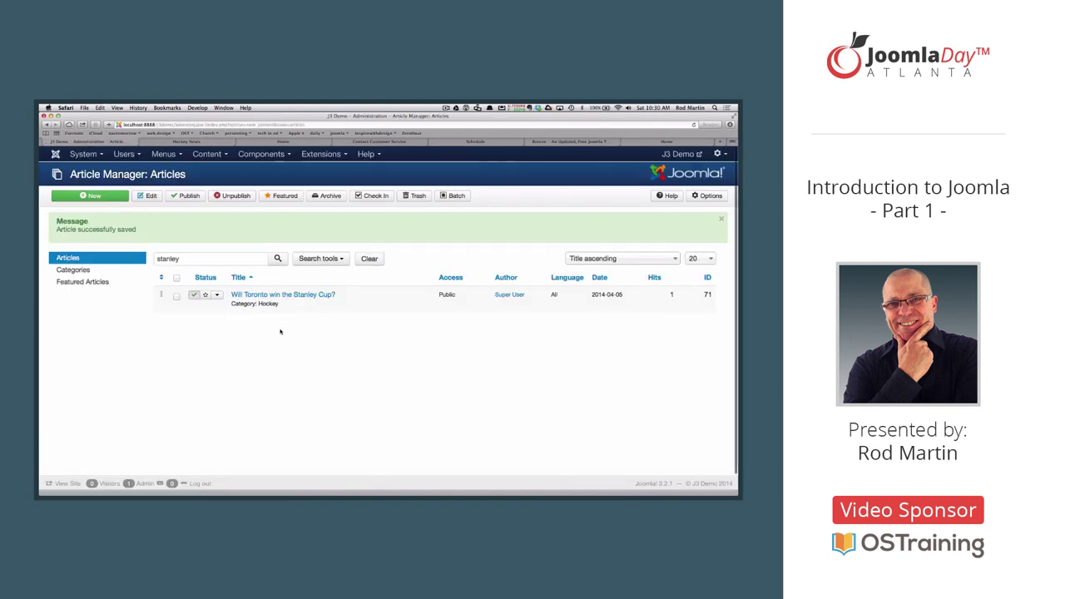
left_click(283, 296)
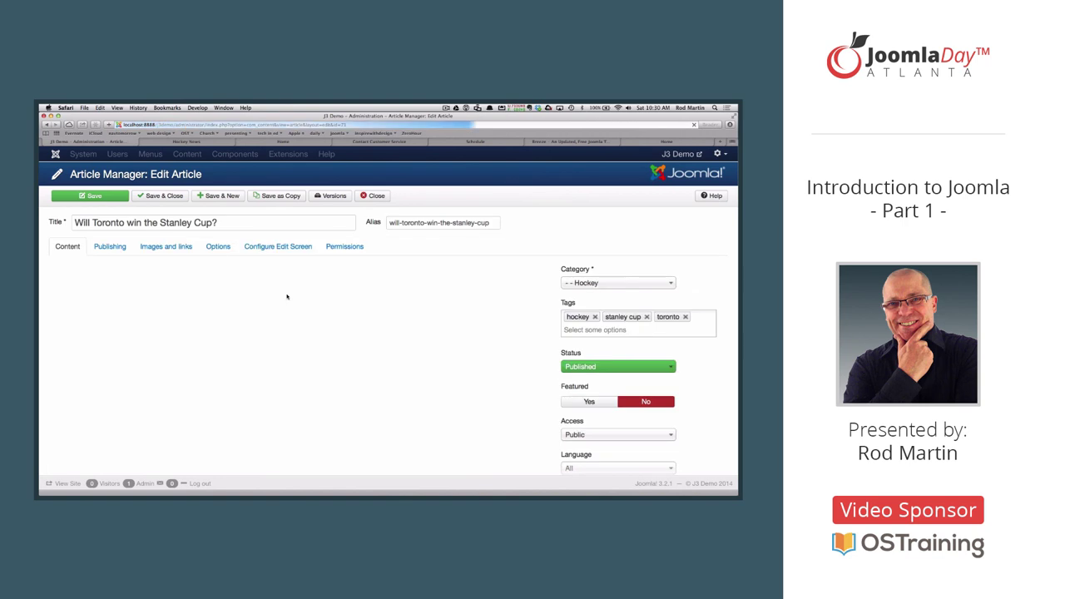
left_click(627, 330)
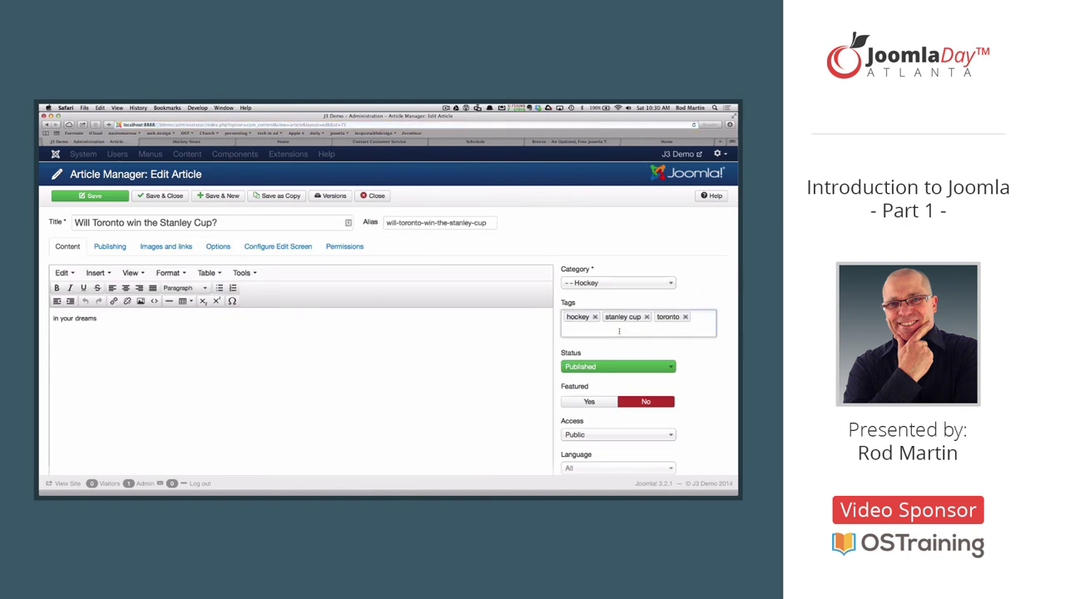
type("ho")
key("BackSpace")
key("BackSpace")
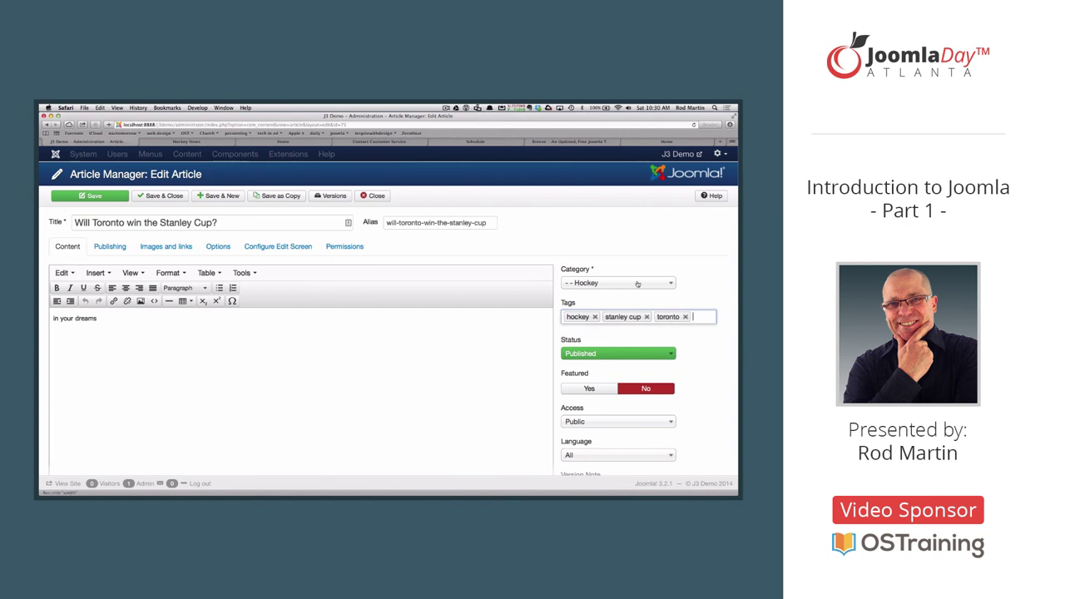
left_click(374, 195)
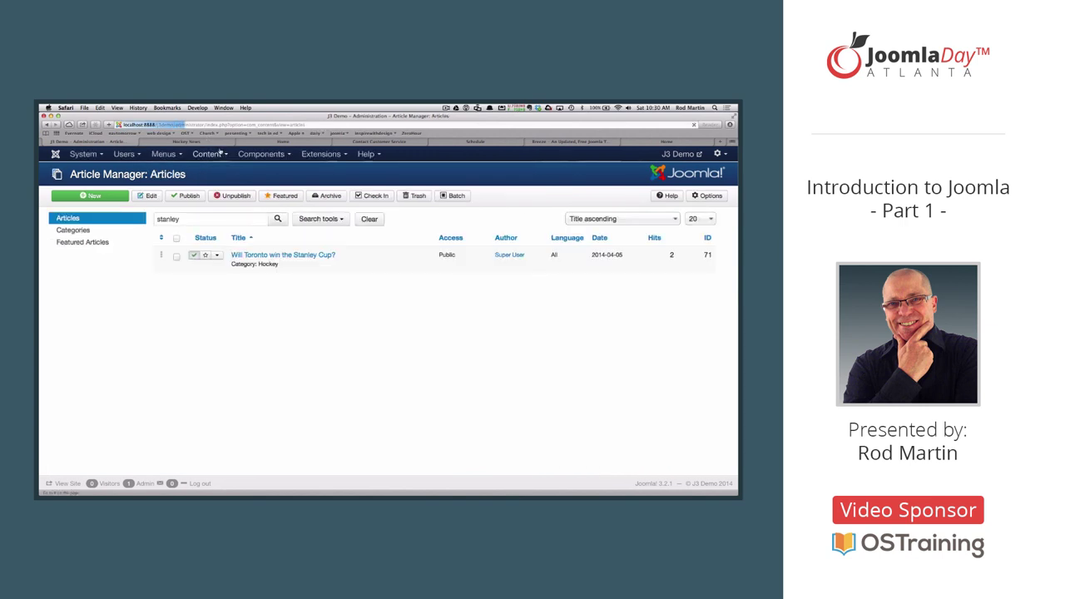
Step: Open the Tags component to view the list of the site's tags
left_click(254, 156)
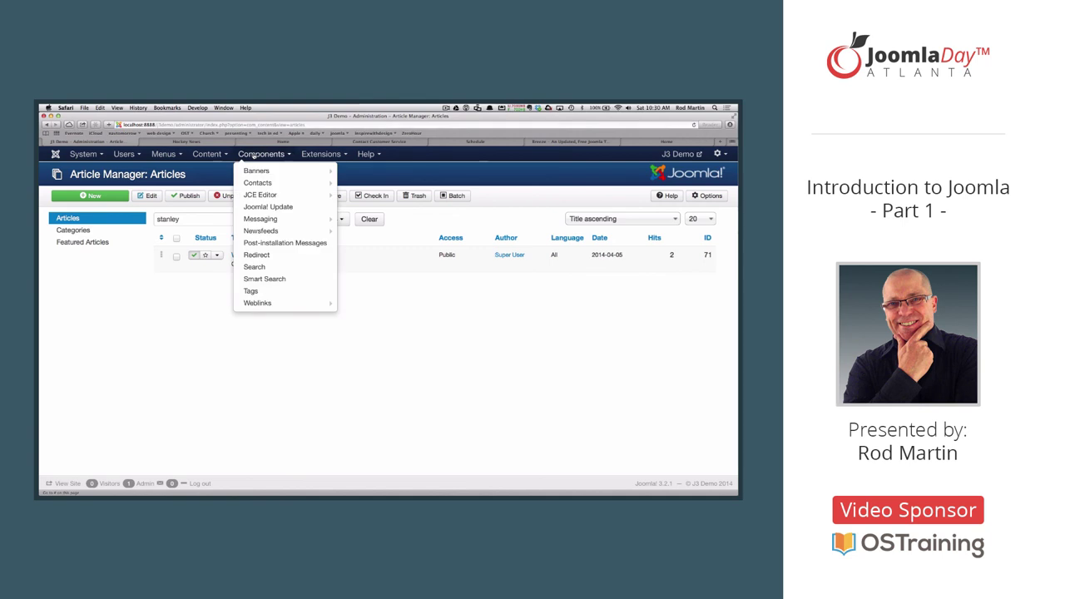
left_click(276, 289)
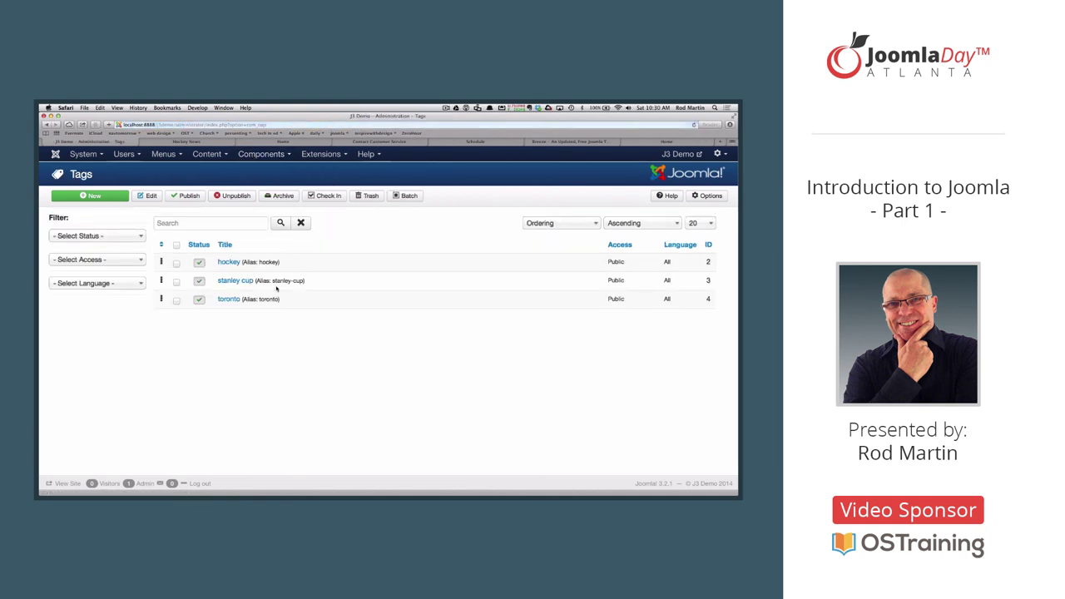